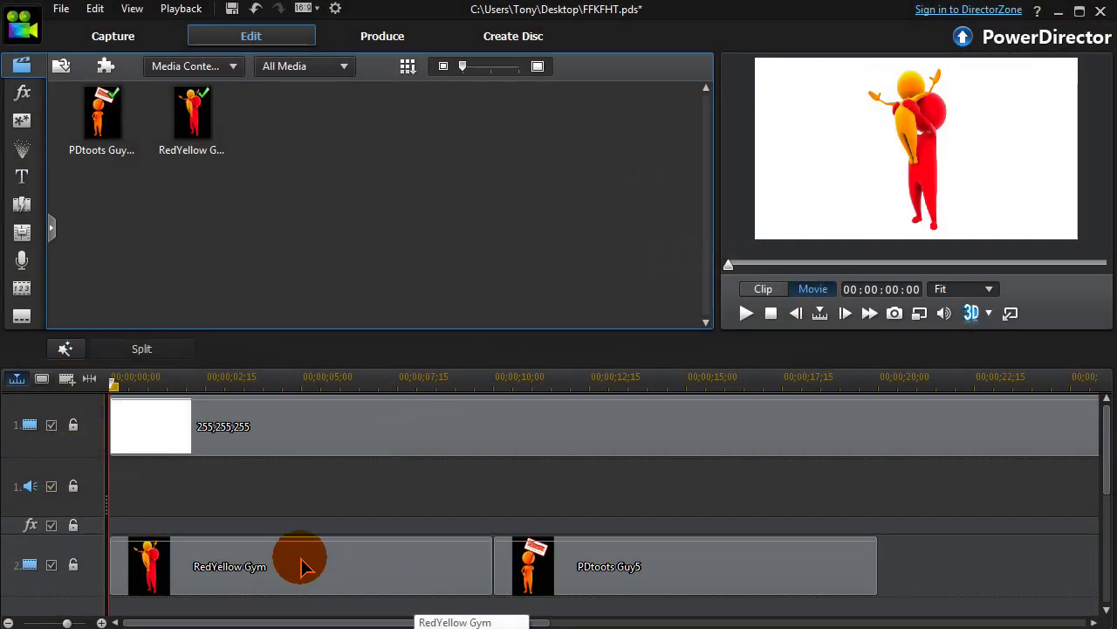
- Resize the RedYellow Gym figure, skew its top corners into a slanted freeform shape, and save
click(301, 567)
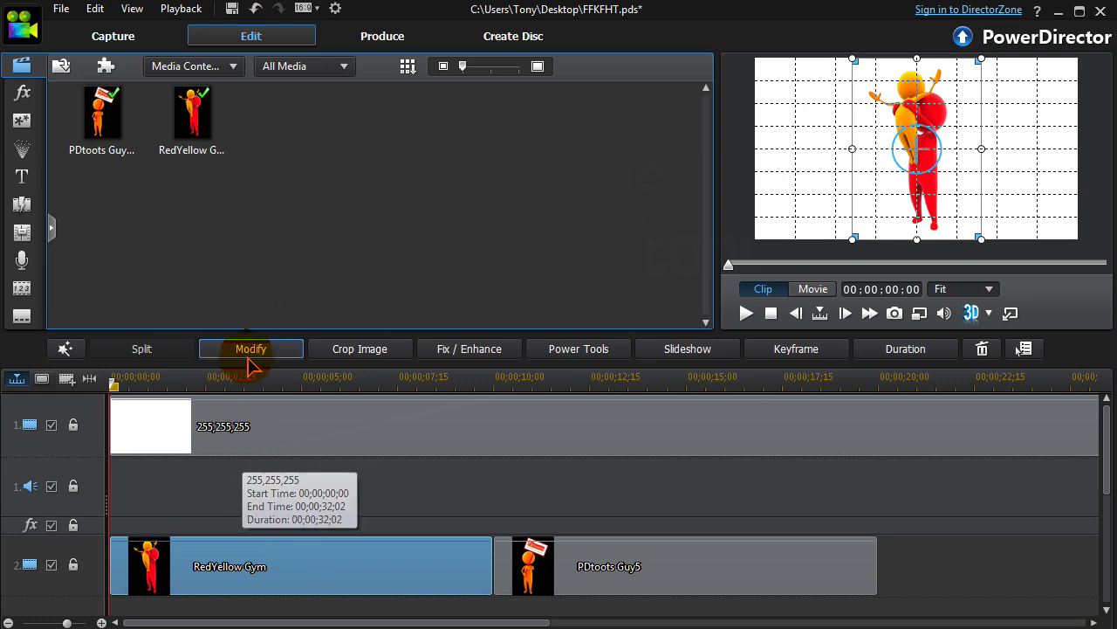
click(248, 348)
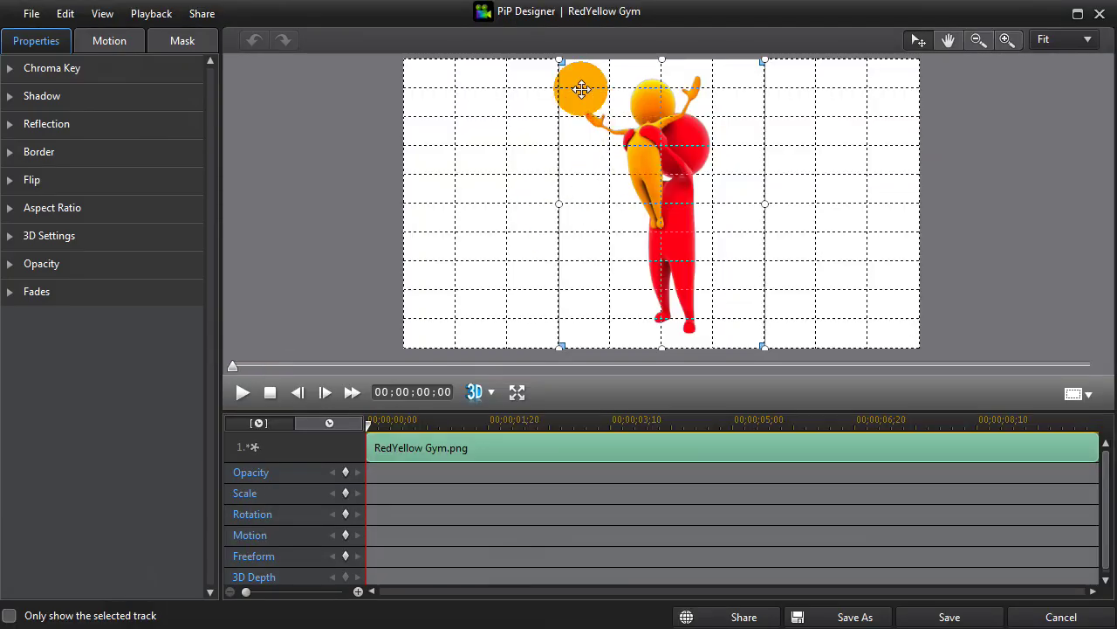
drag(557, 58, 591, 101)
drag(689, 257, 601, 131)
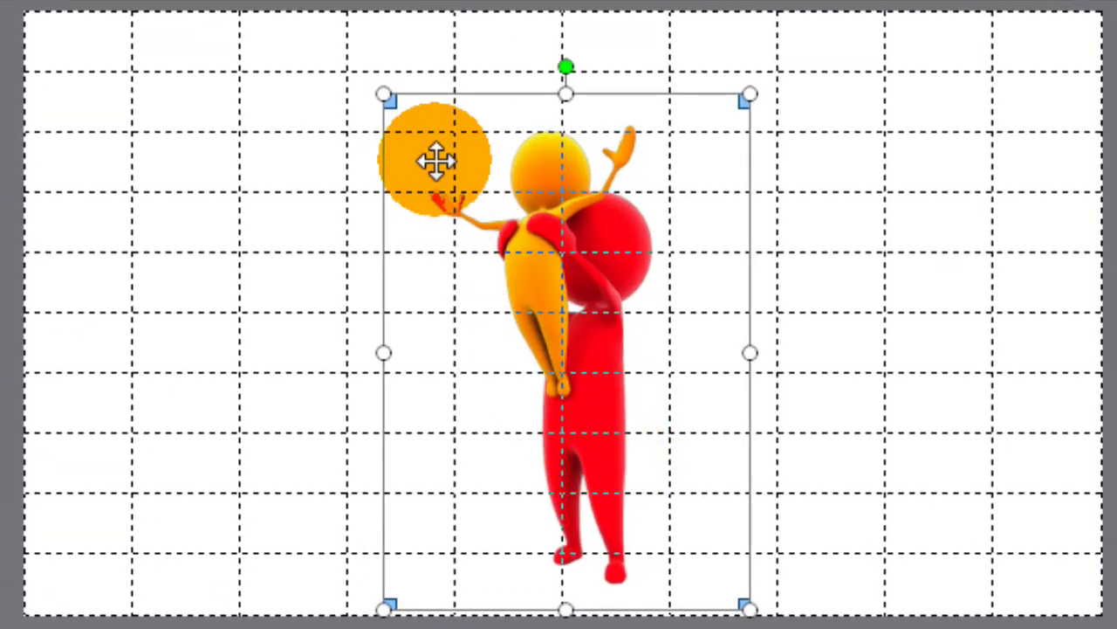
drag(436, 161, 388, 96)
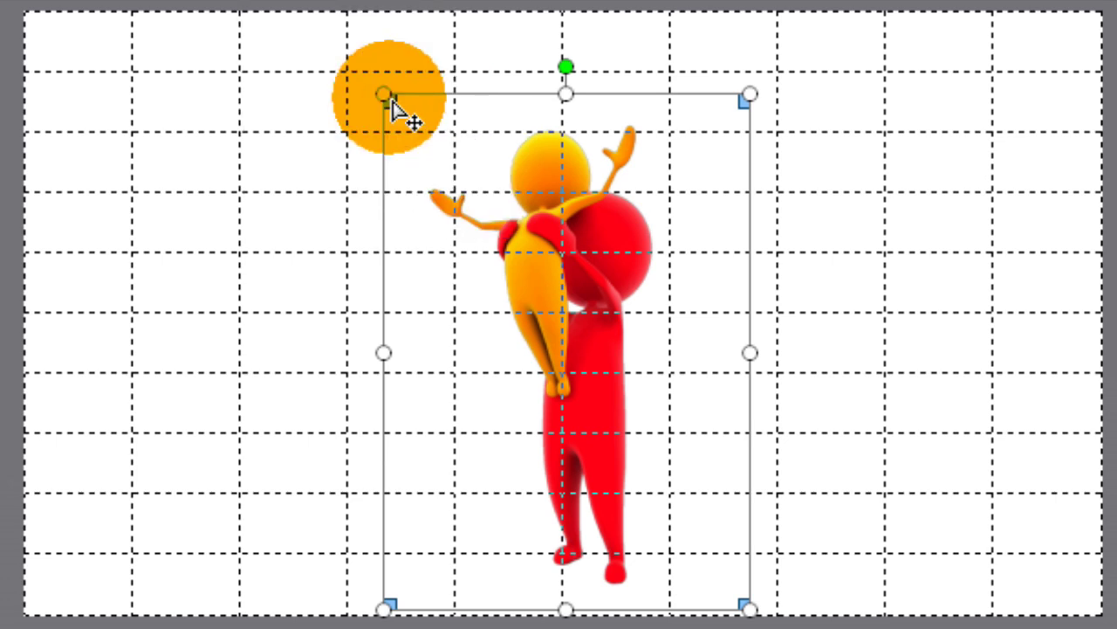
drag(386, 95, 359, 72)
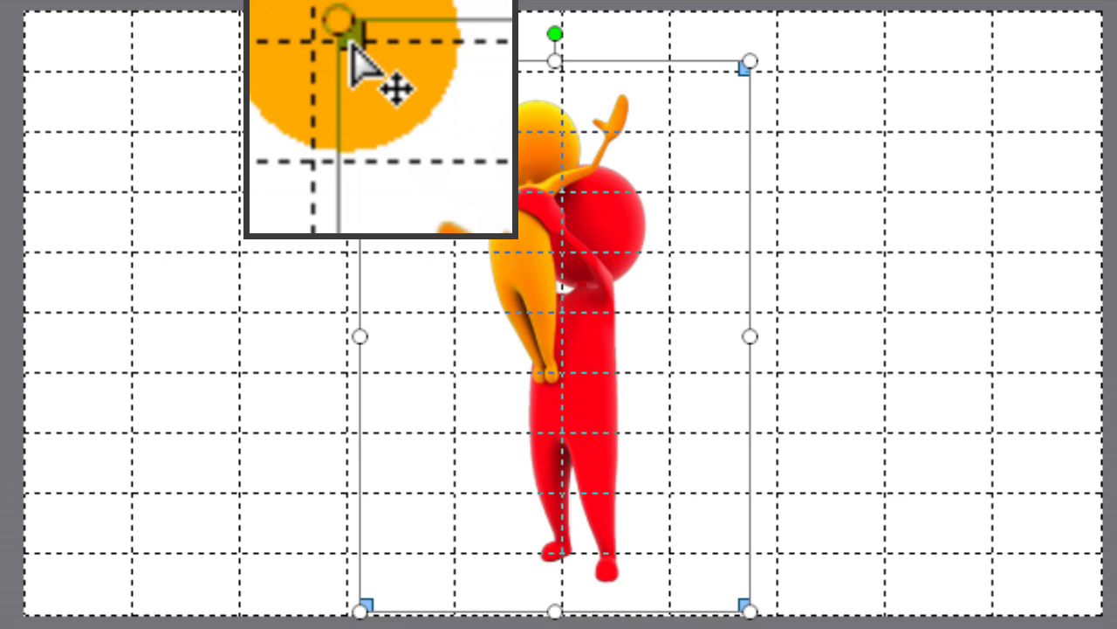
drag(360, 63, 573, 192)
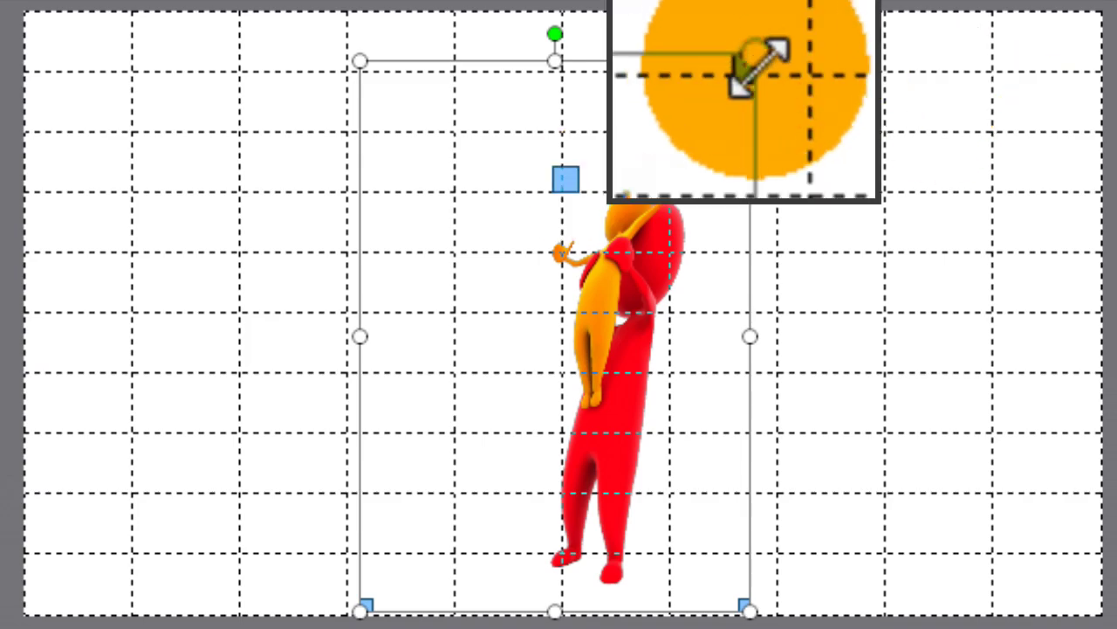
drag(750, 63, 908, 173)
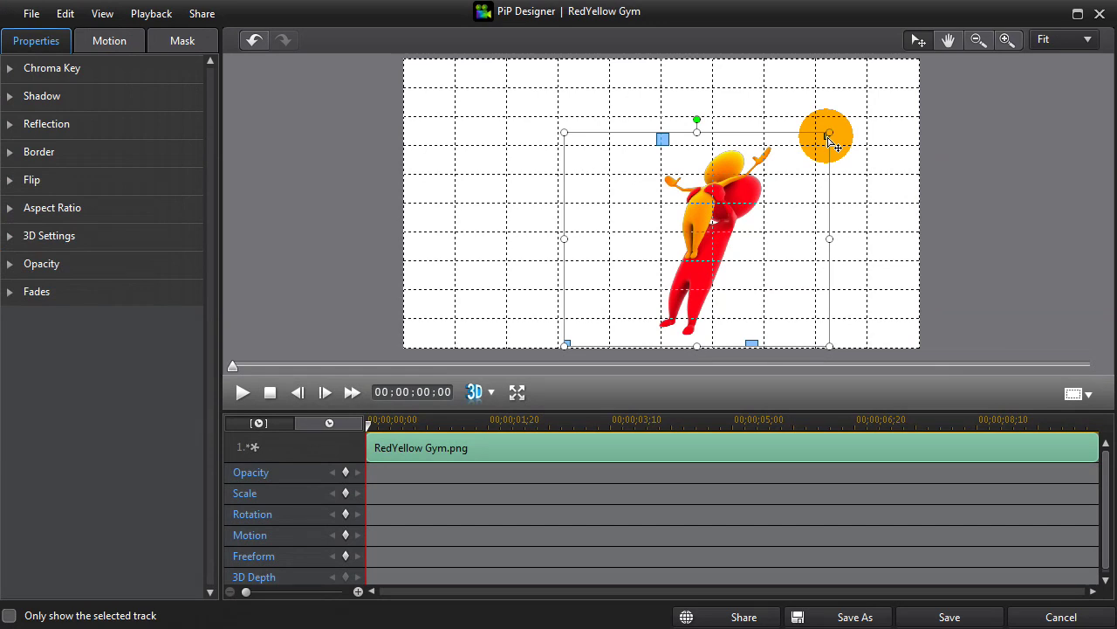
click(950, 617)
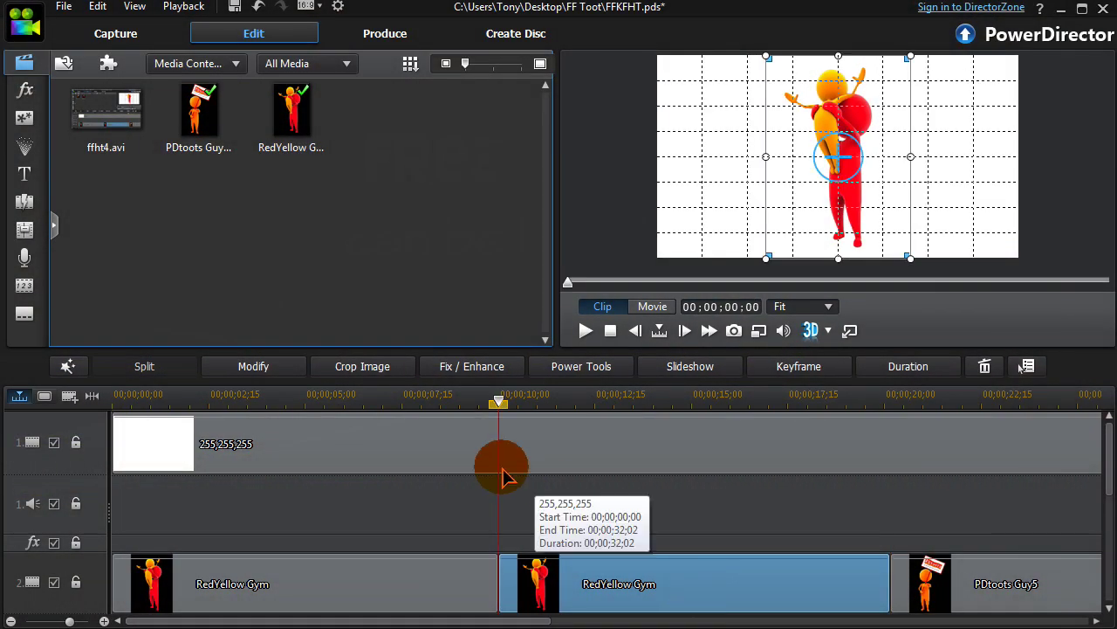
- Open the second RedYellow Gym clip in PiP Designer via Modify
click(254, 366)
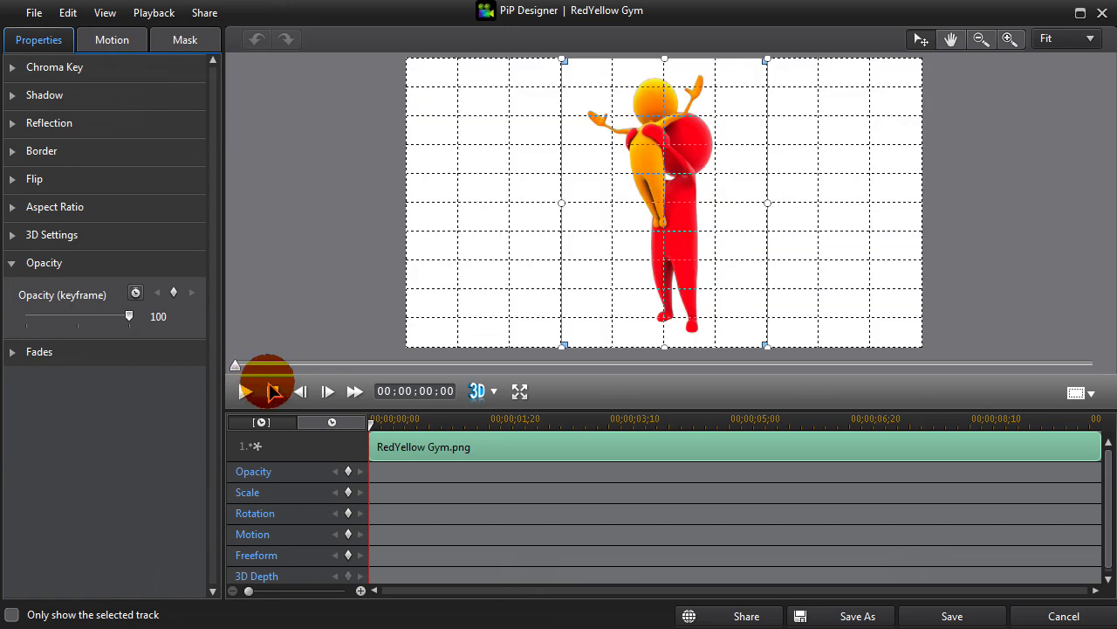
- Apply the blank custom motion path and add starting Scale, Motion and Freeform keyframes
click(113, 41)
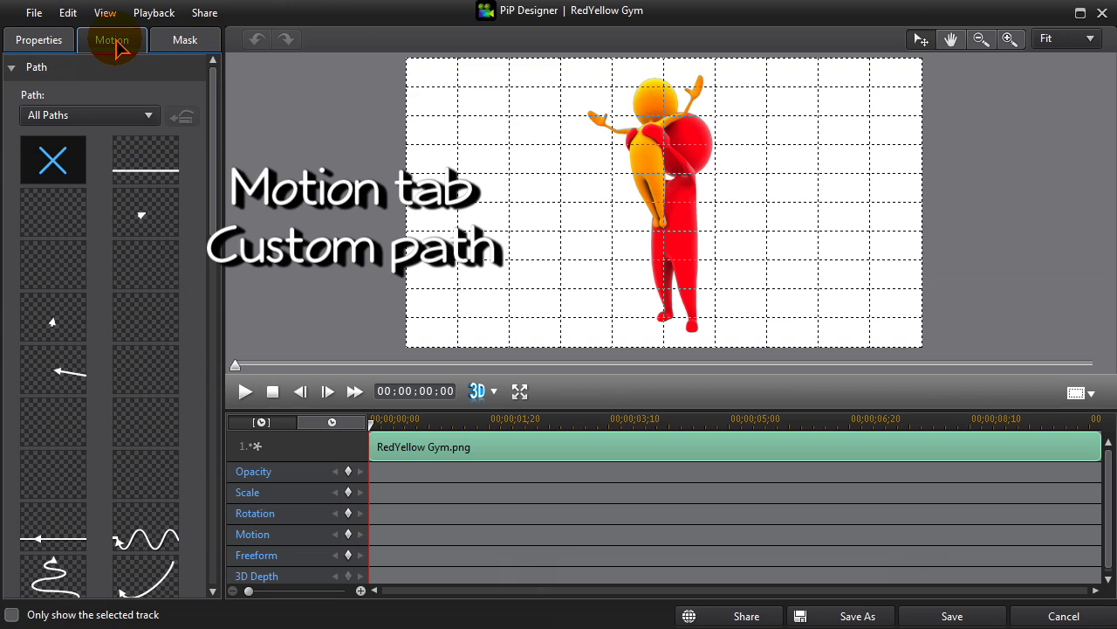
click(57, 163)
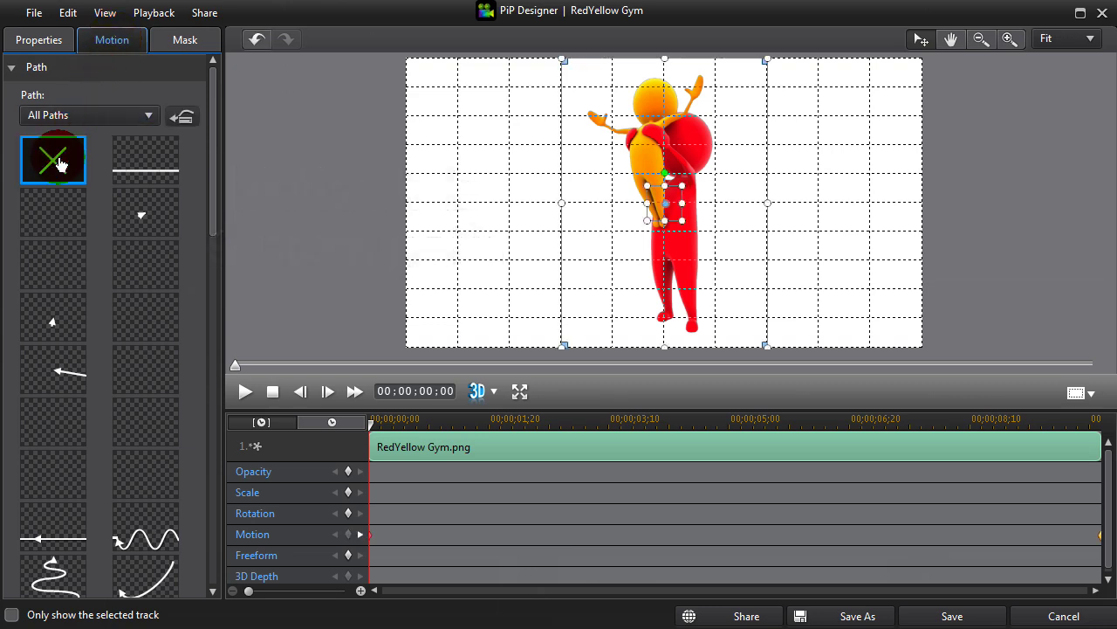
click(349, 492)
click(346, 557)
click(351, 557)
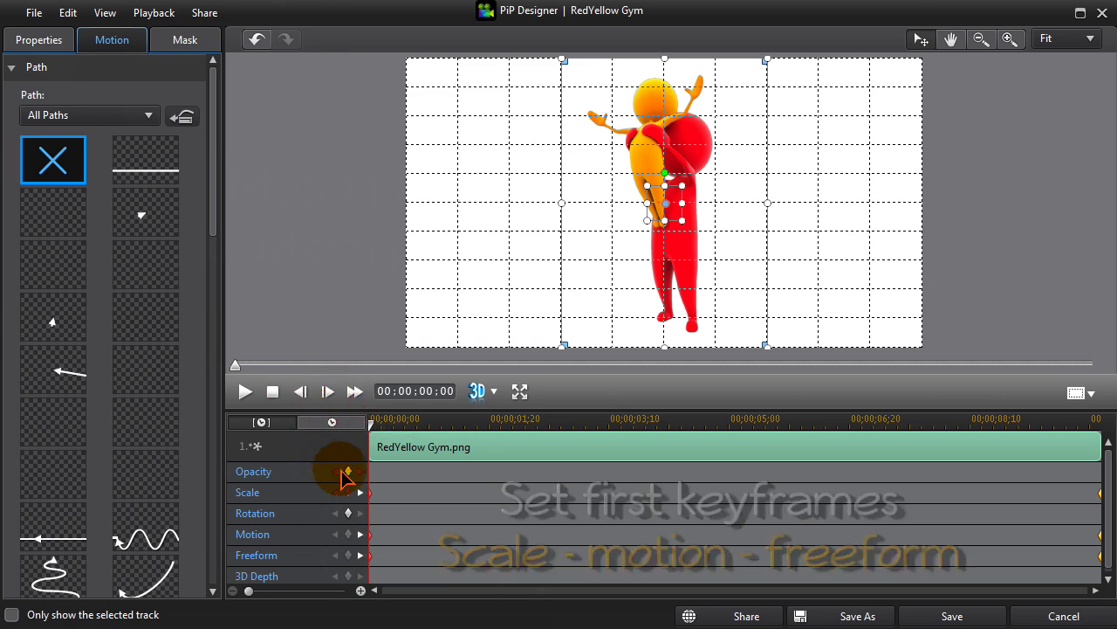
- Duplicate the previous Scale, Motion and Freeform keyframes at the clip end, 00;00;10;05
click(361, 492)
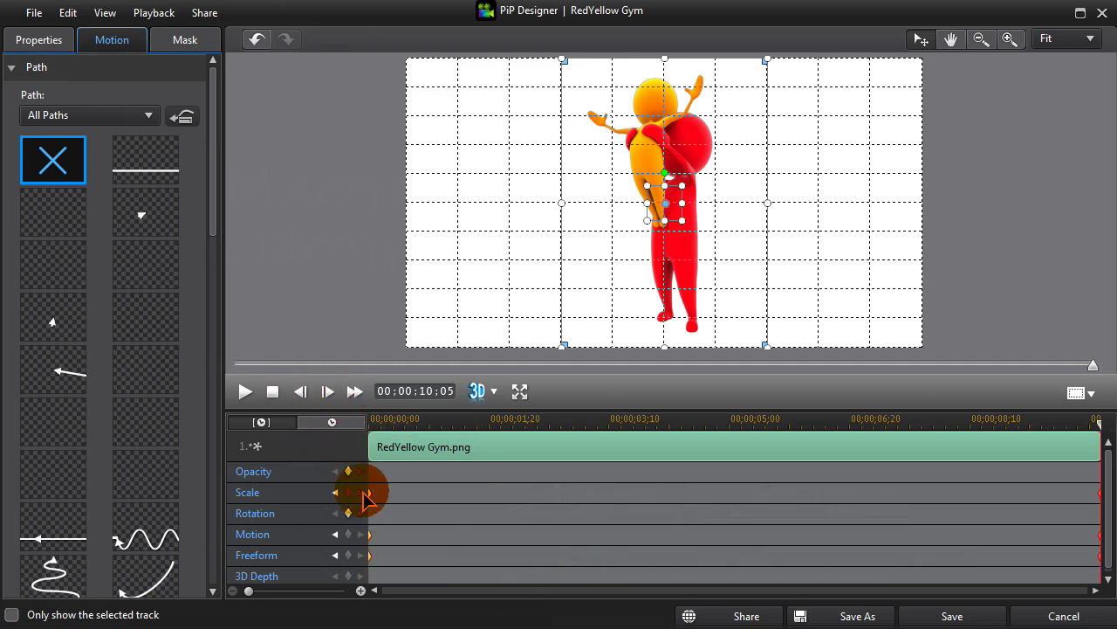
right_click(1100, 495)
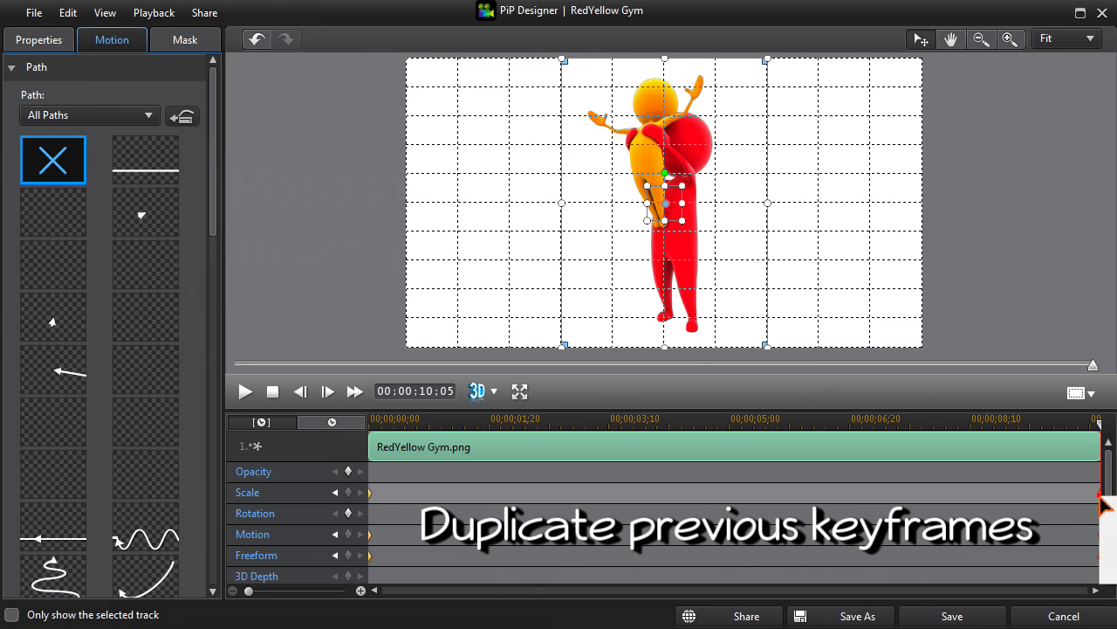
click(1107, 523)
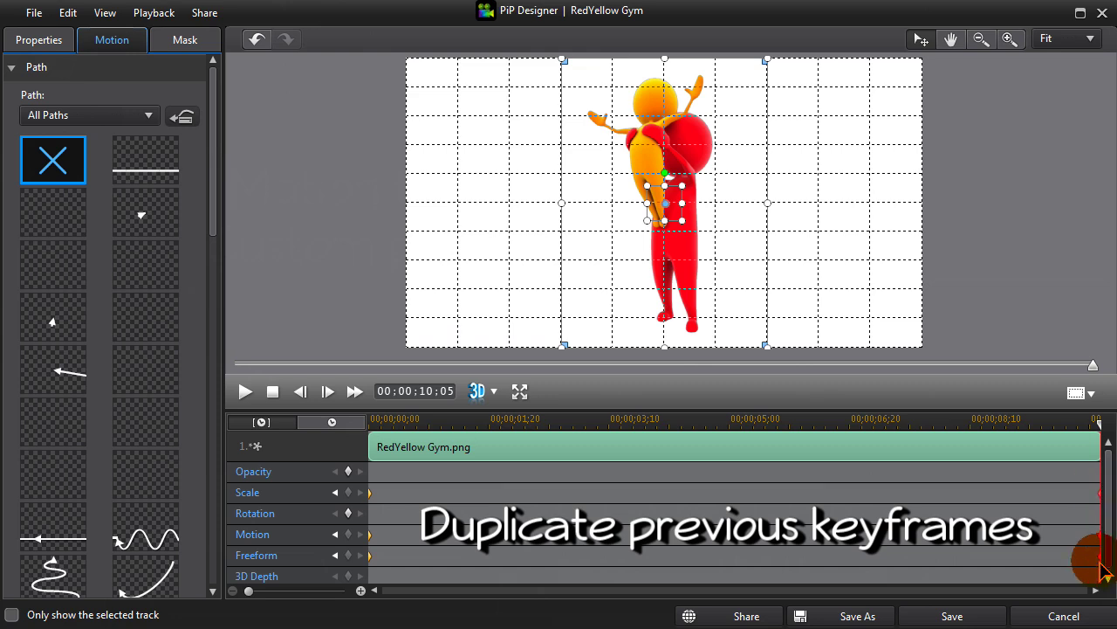
right_click(1100, 536)
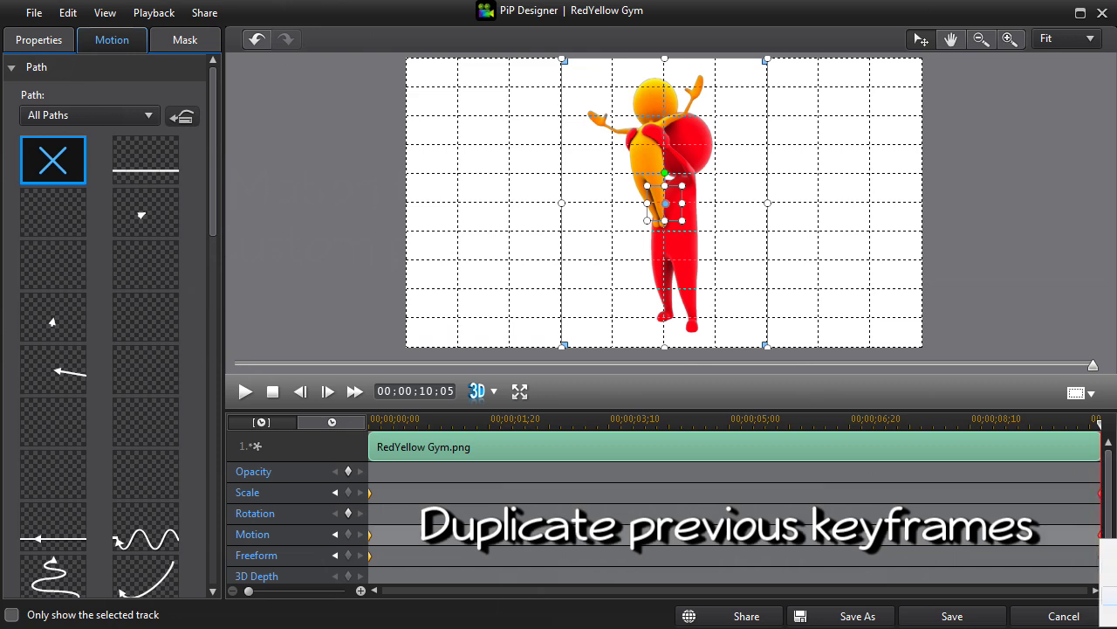
click(1102, 576)
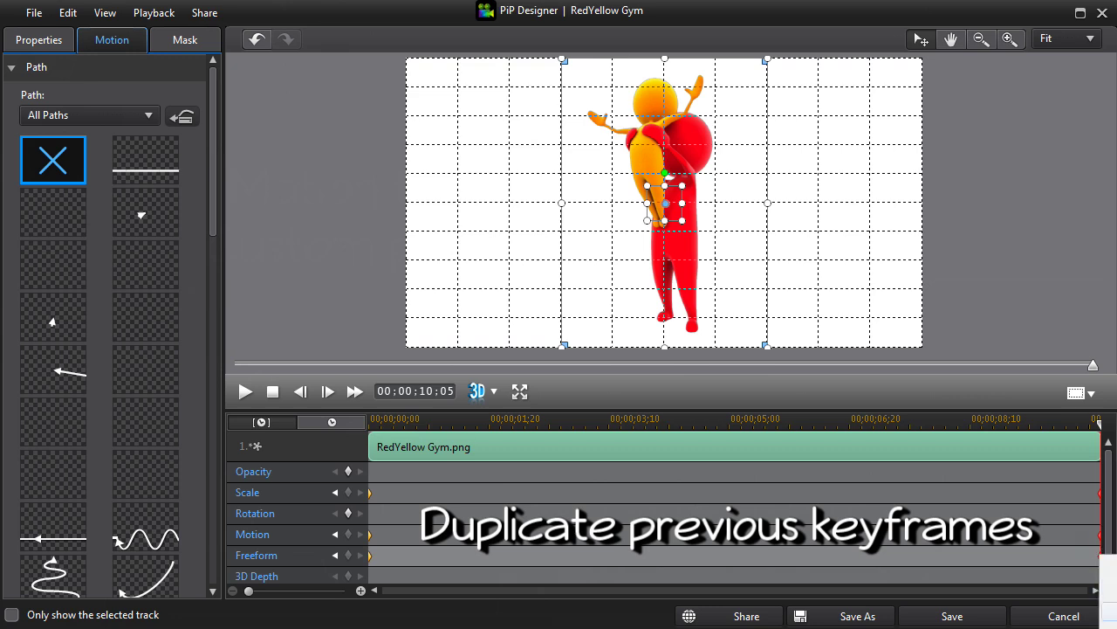
click(1109, 612)
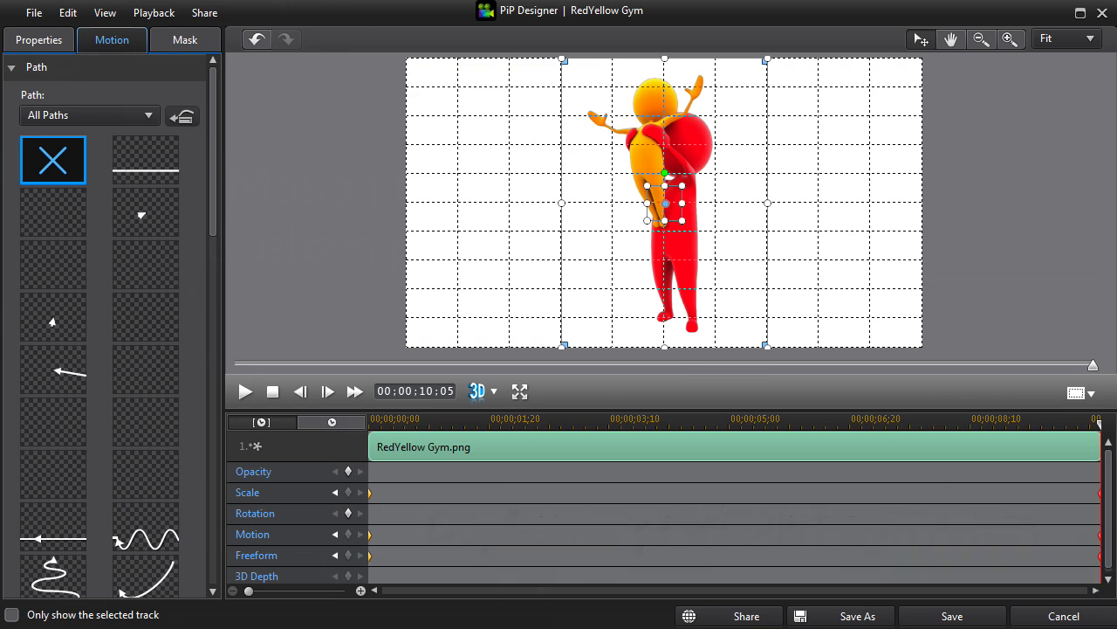
- At 00;00;02;14, key Scale and Motion, skew the top corners right, and shift the figure down-right
click(547, 424)
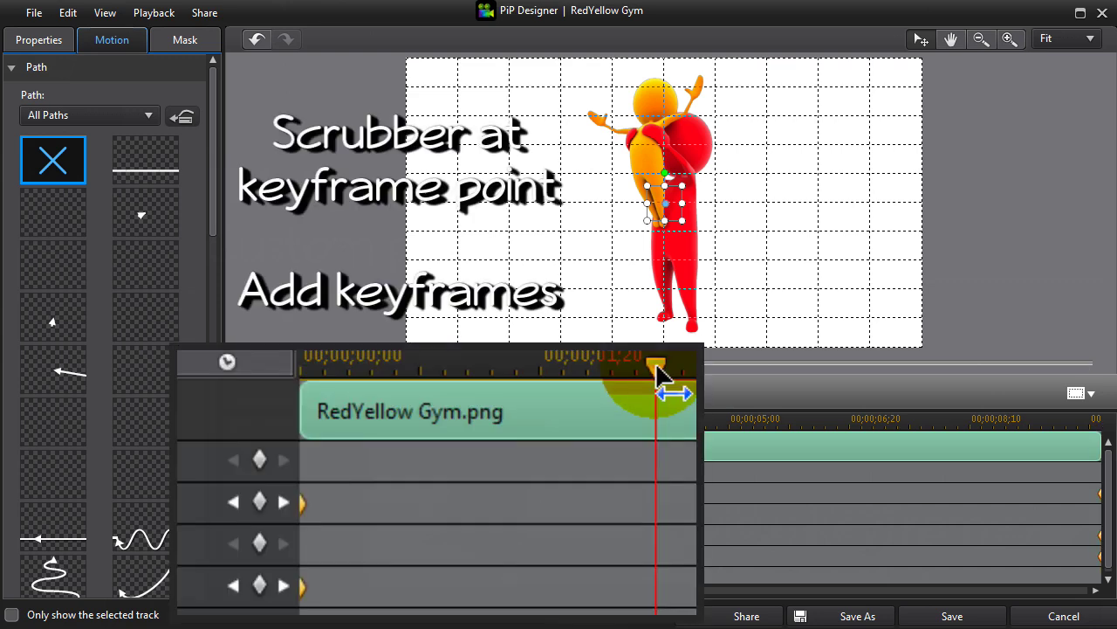
click(259, 504)
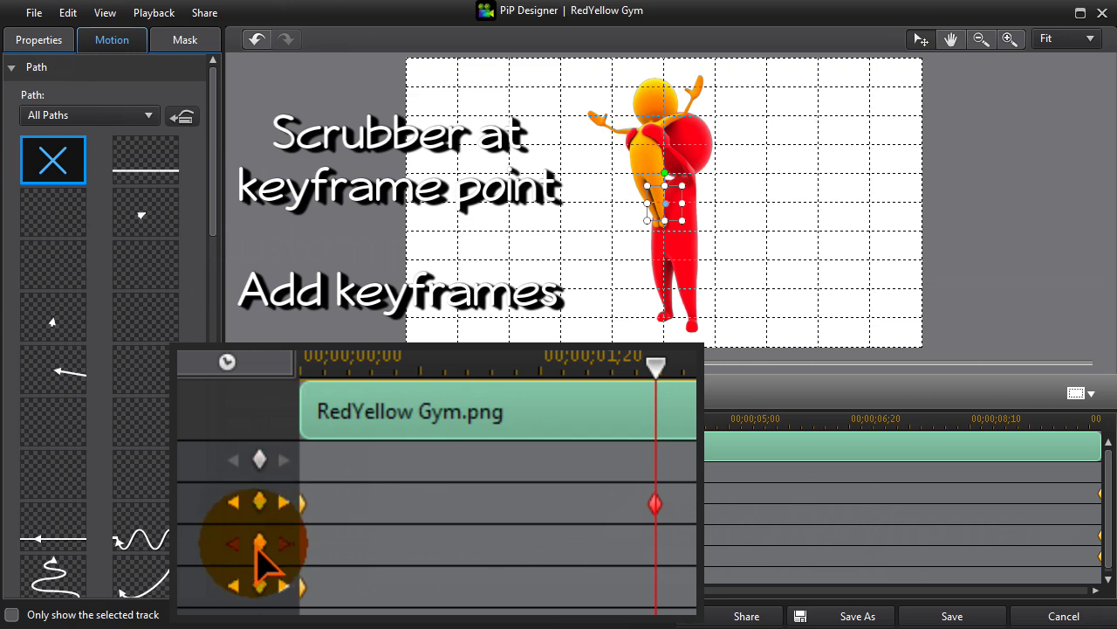
click(259, 586)
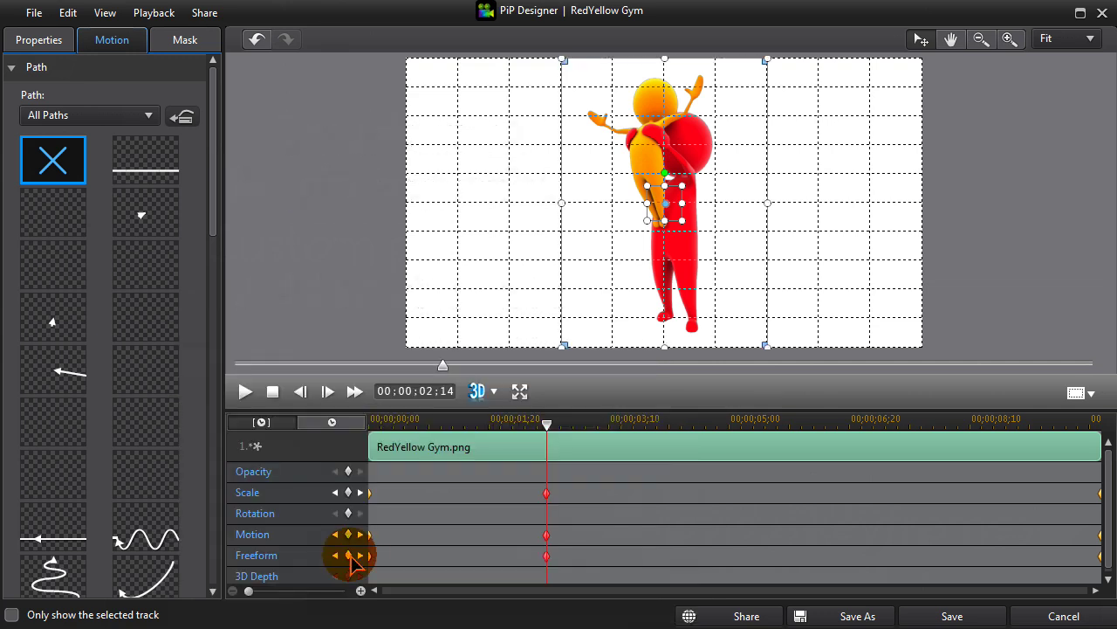
drag(566, 68, 714, 150)
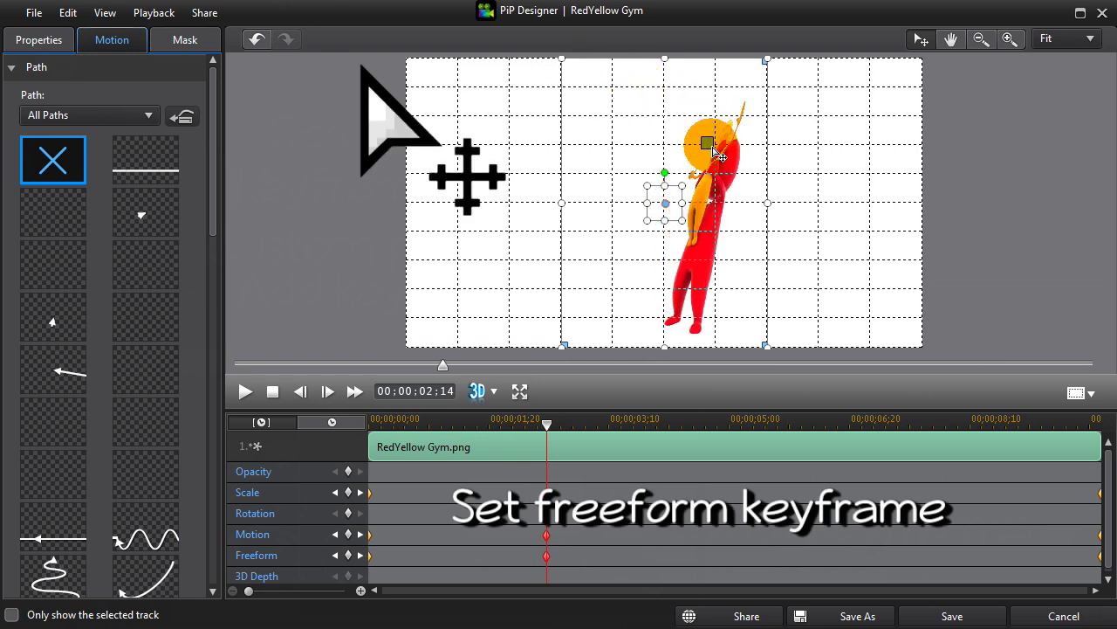
drag(766, 68, 860, 130)
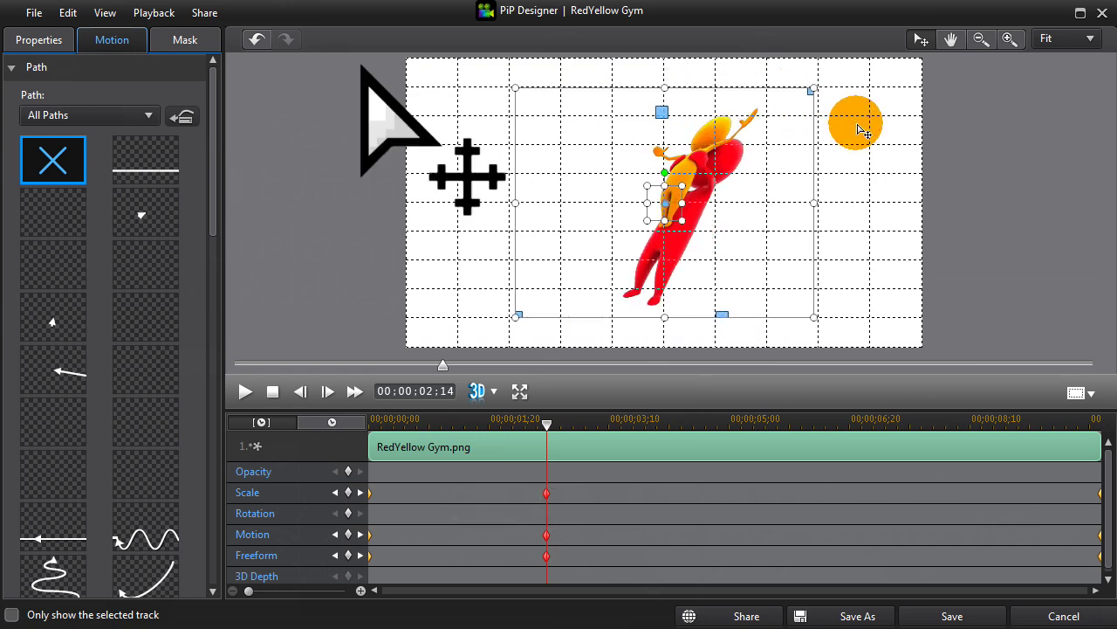
drag(667, 203, 721, 246)
- At 00;00;05;01, key Scale and Motion, skew the figure toward the upper left, and move it left
click(732, 421)
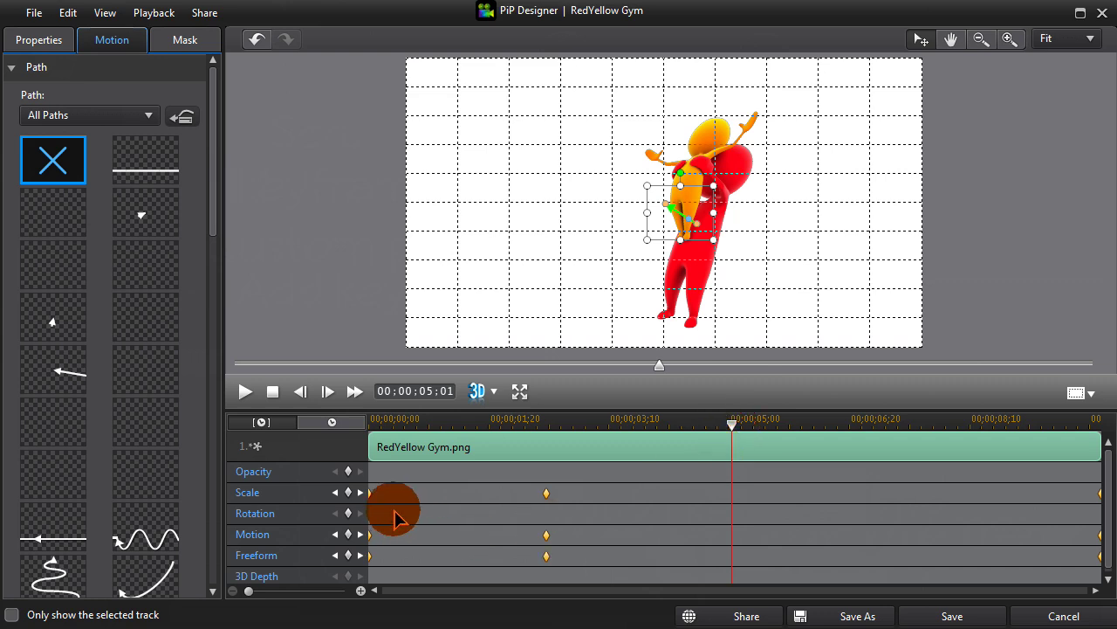
click(347, 492)
click(349, 534)
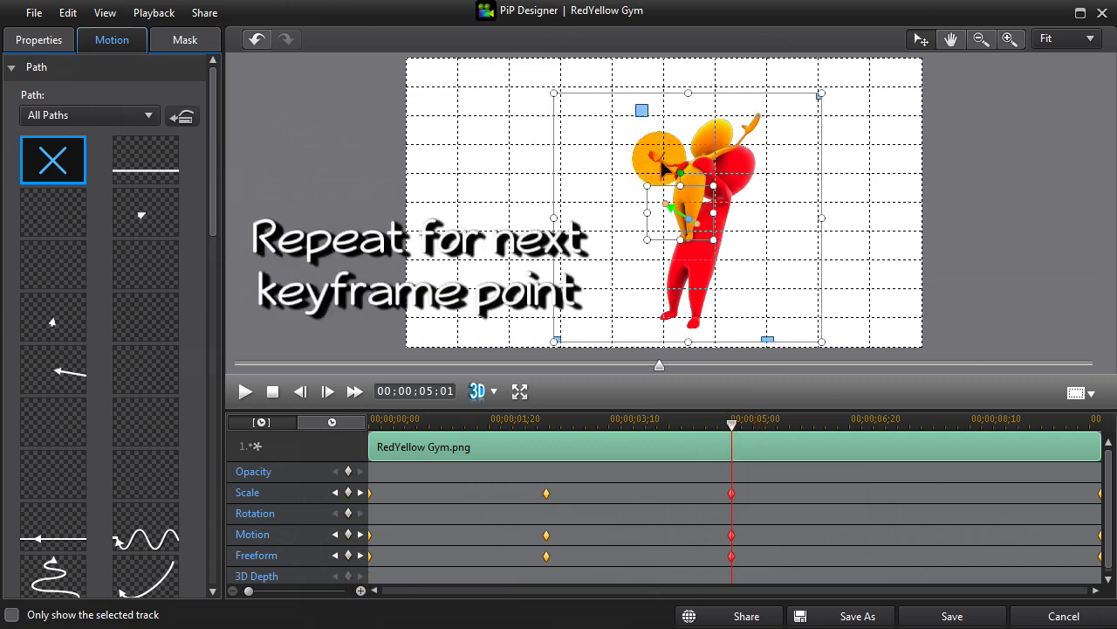
click(643, 112)
drag(643, 112, 730, 82)
drag(893, 111, 731, 84)
click(689, 234)
drag(690, 220, 638, 206)
drag(622, 202, 607, 202)
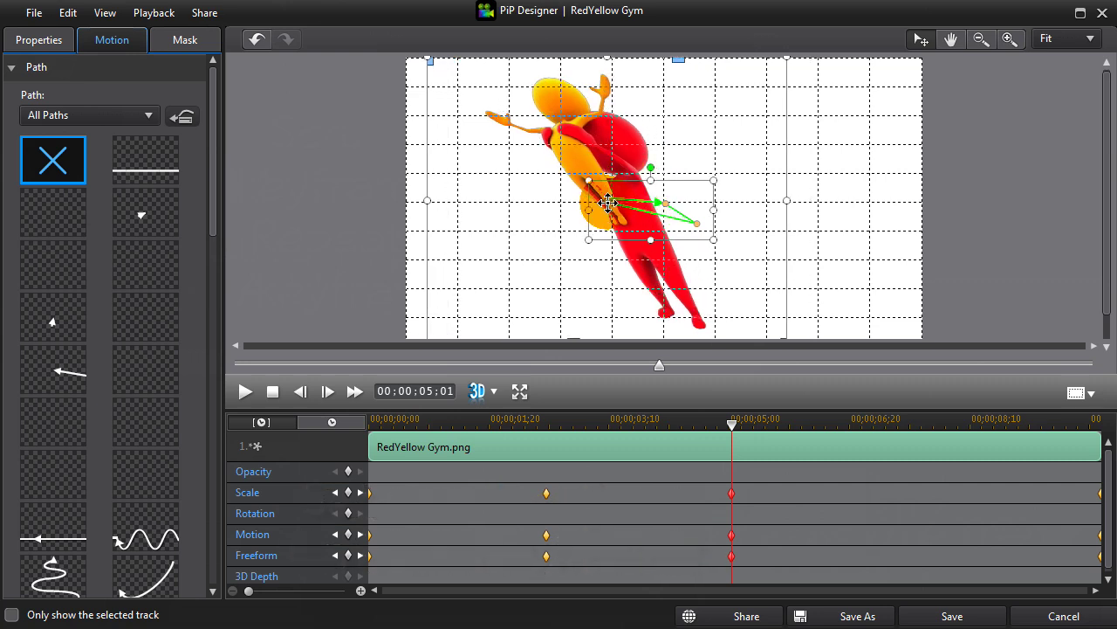
- At 00;00;07;14, add a Freeform keyframe tilting the figure right, then scrub to check the motion
click(908, 421)
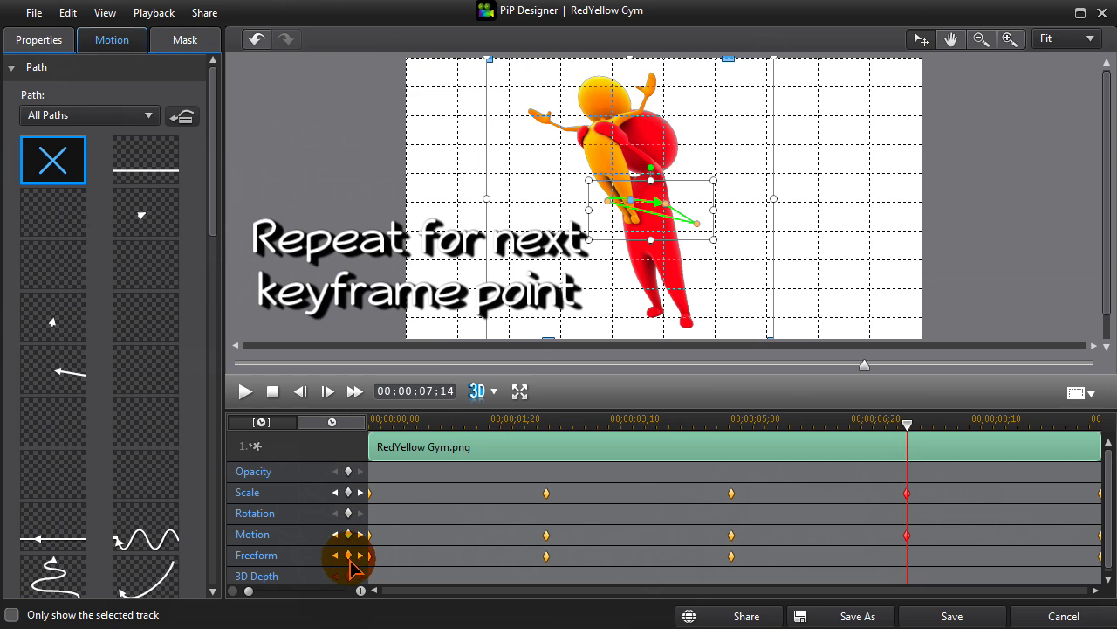
click(348, 556)
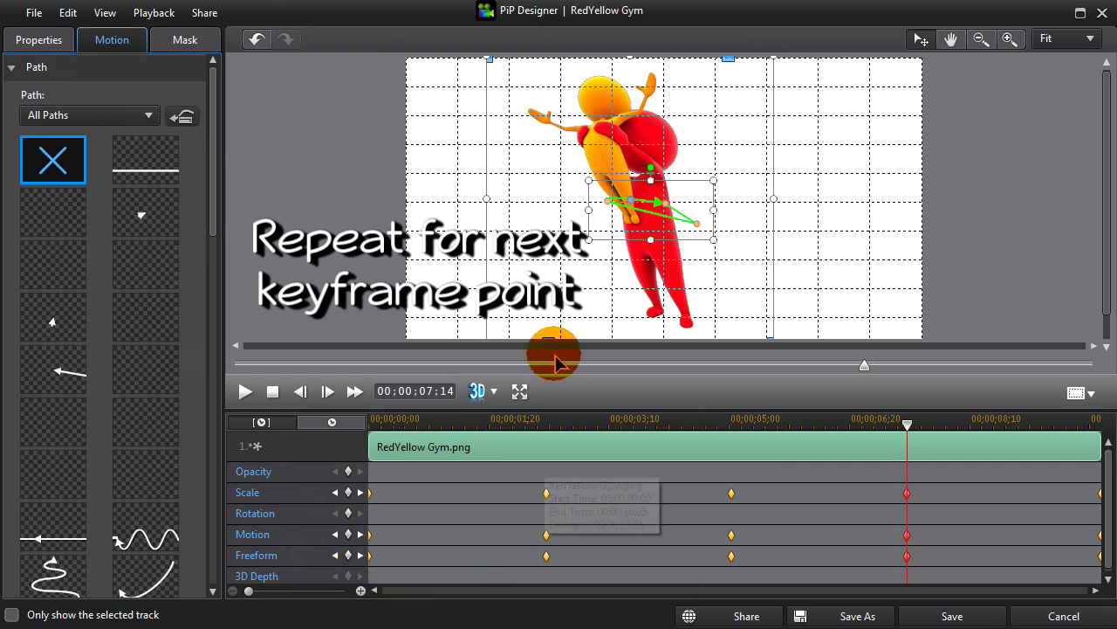
drag(491, 67, 682, 105)
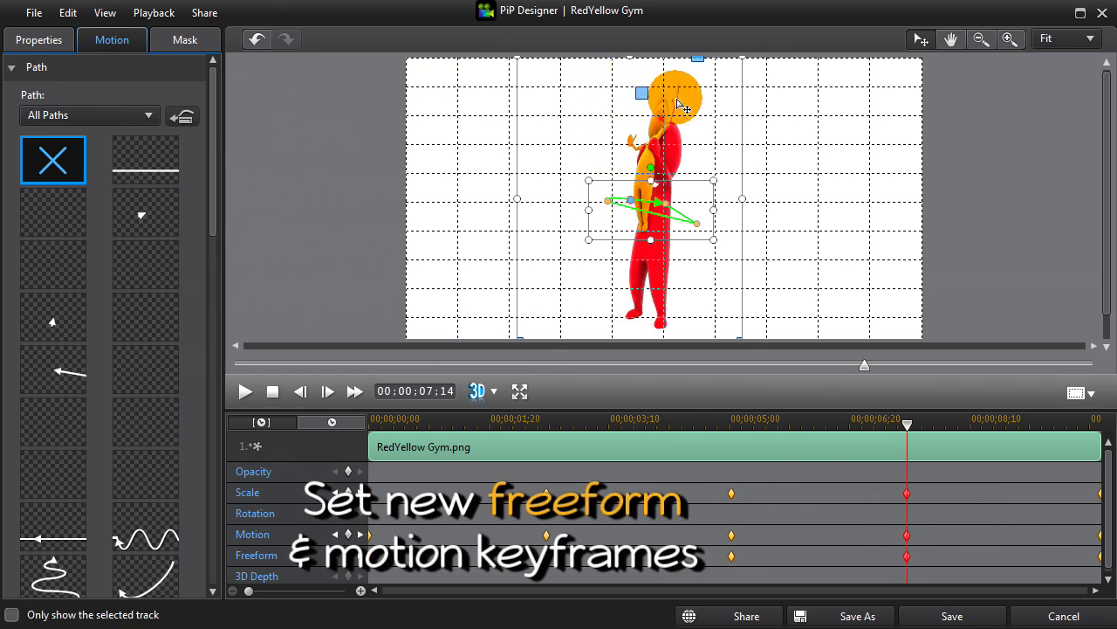
drag(701, 65, 708, 219)
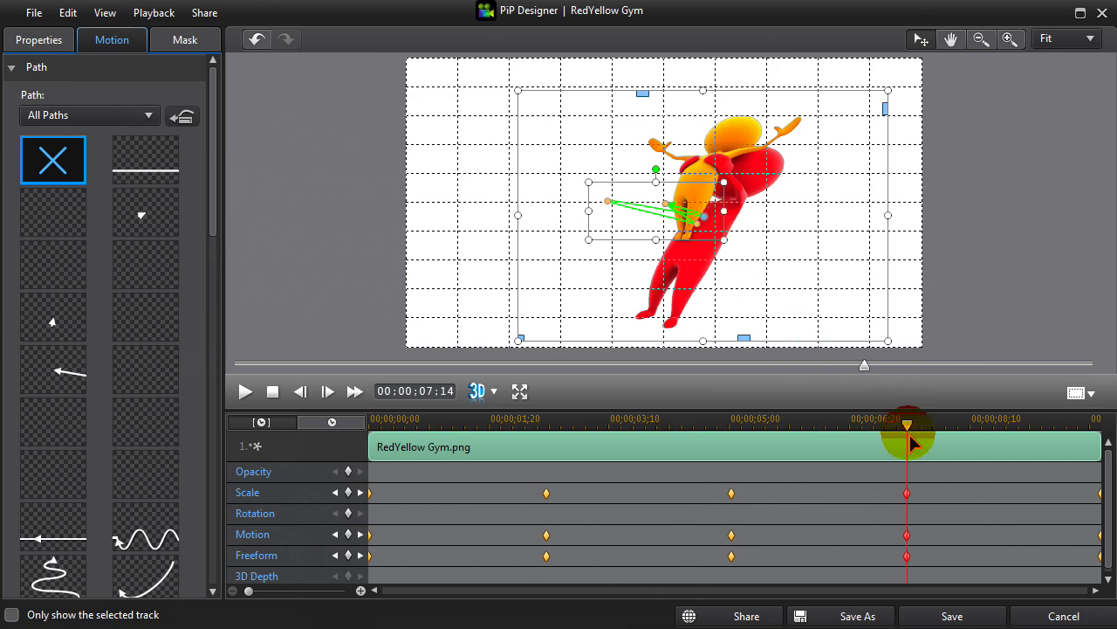
drag(910, 428, 343, 496)
- Save the PiP animation to the project and play it in the preview
click(954, 611)
click(587, 520)
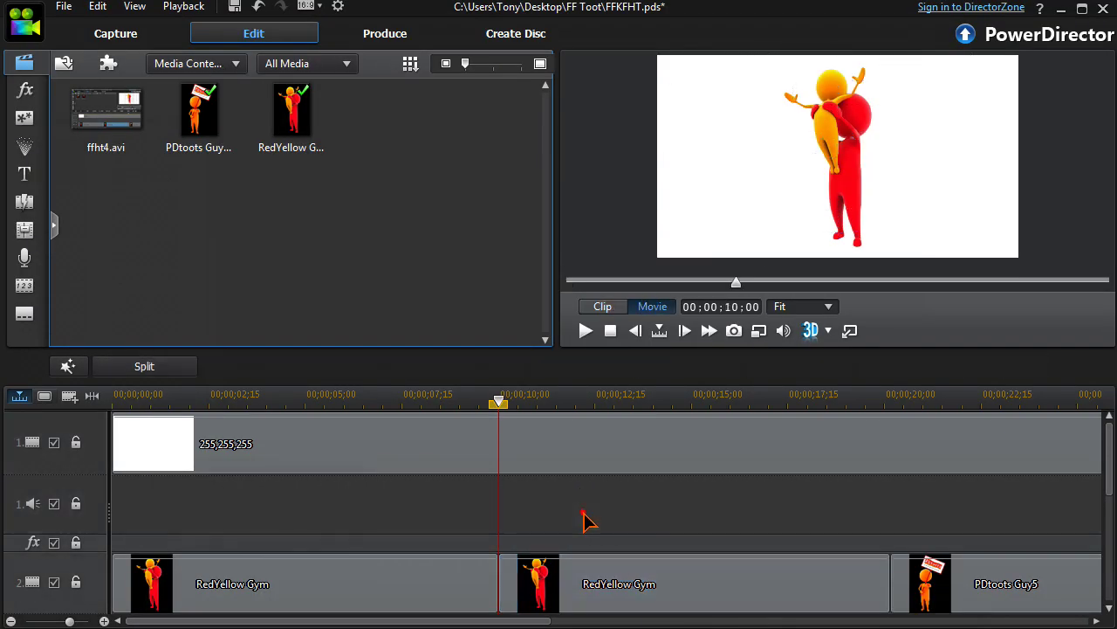
click(584, 331)
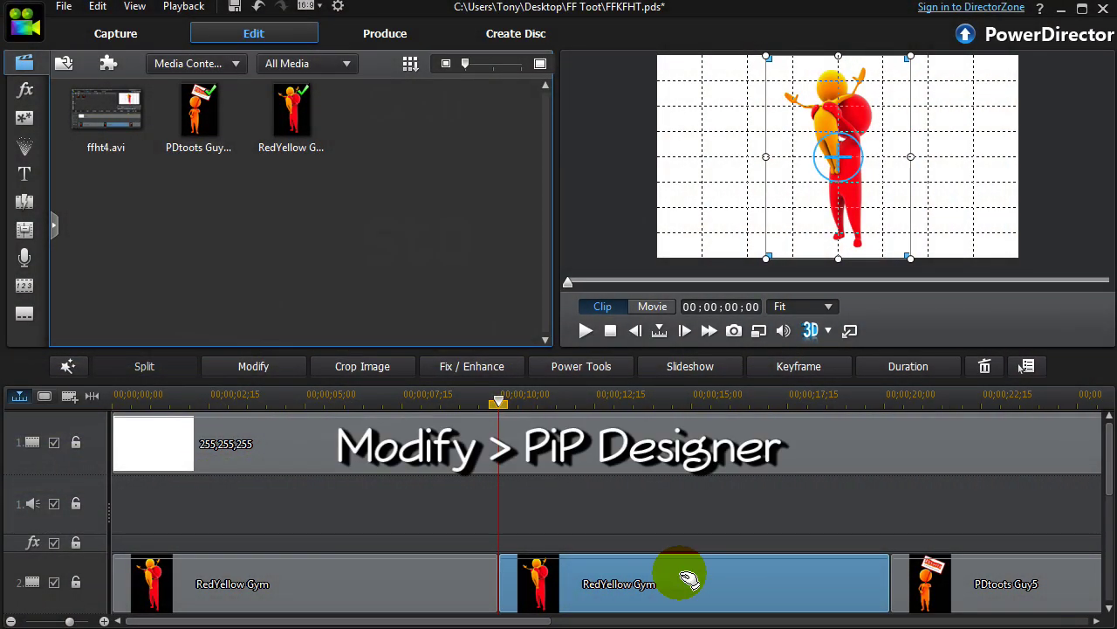
- Reopen the clip in PiP Designer and duplicate the previous Scale, Motion and Freeform keyframes at 00:00:00:21
click(254, 366)
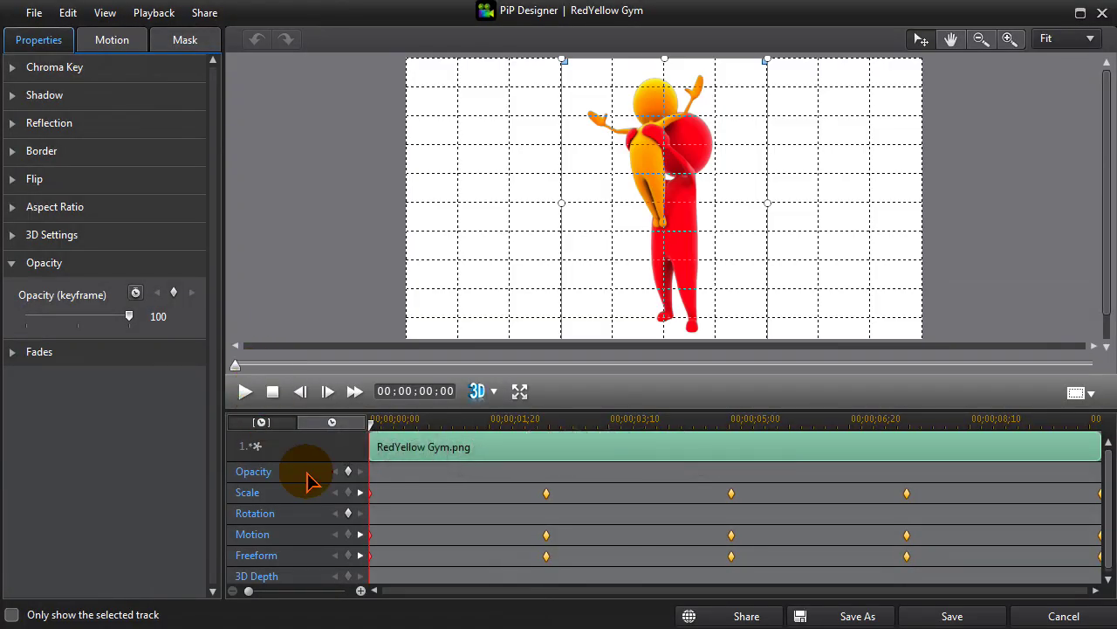
click(422, 423)
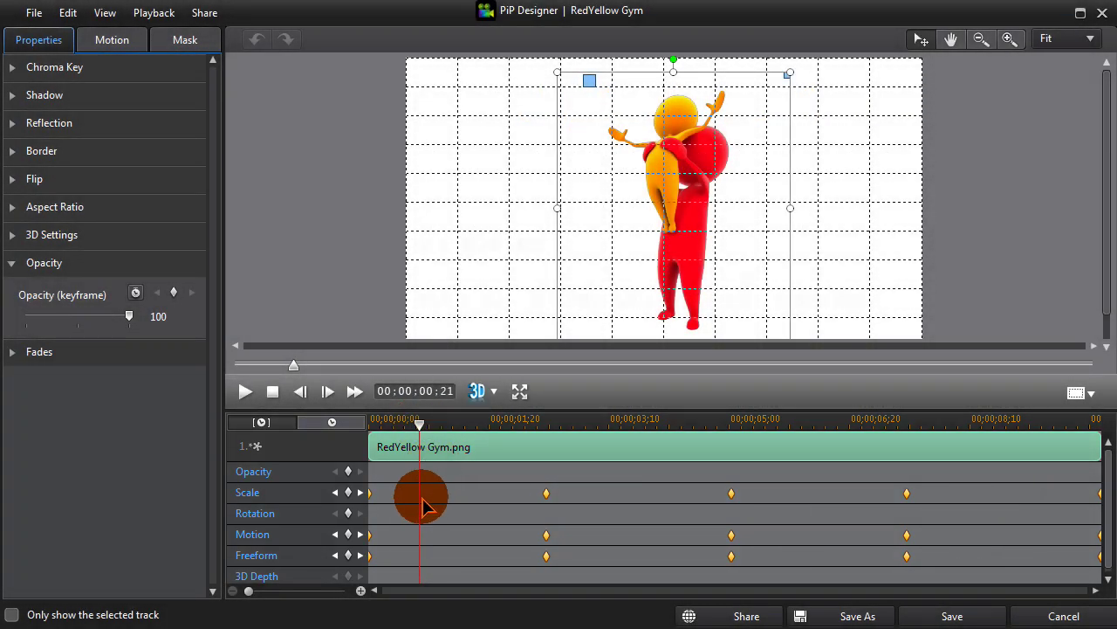
right_click(422, 506)
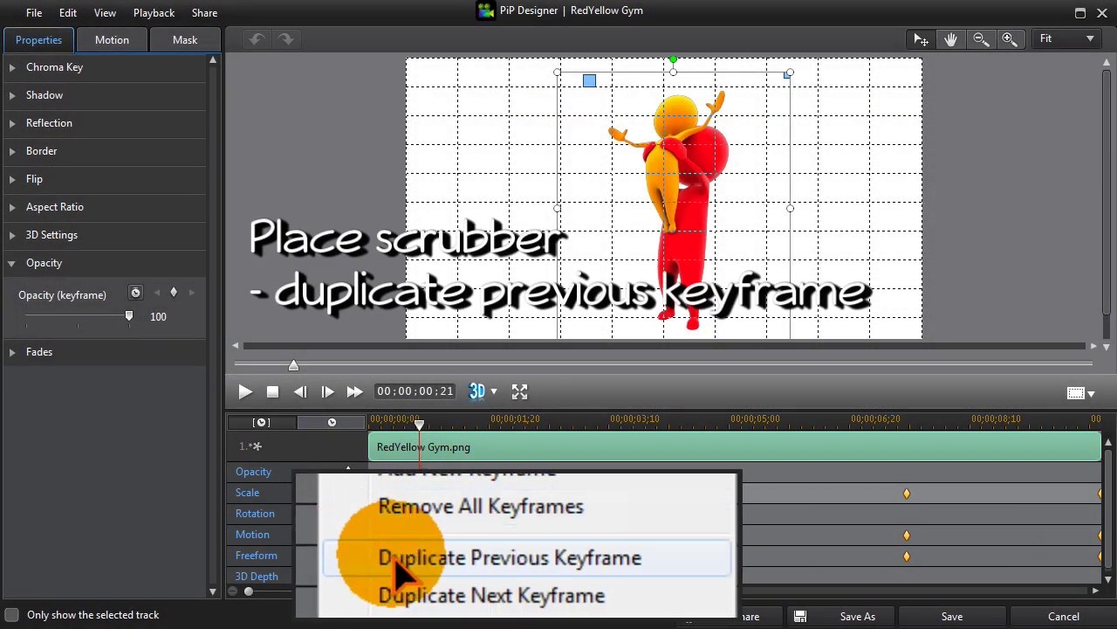
click(510, 557)
right_click(420, 536)
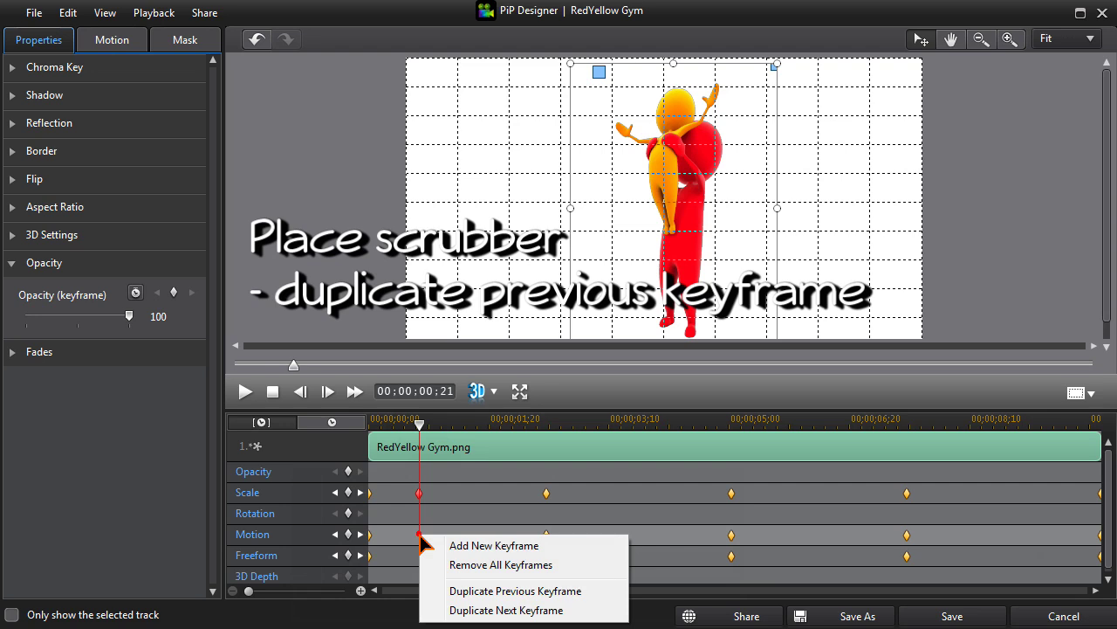
click(463, 594)
right_click(420, 562)
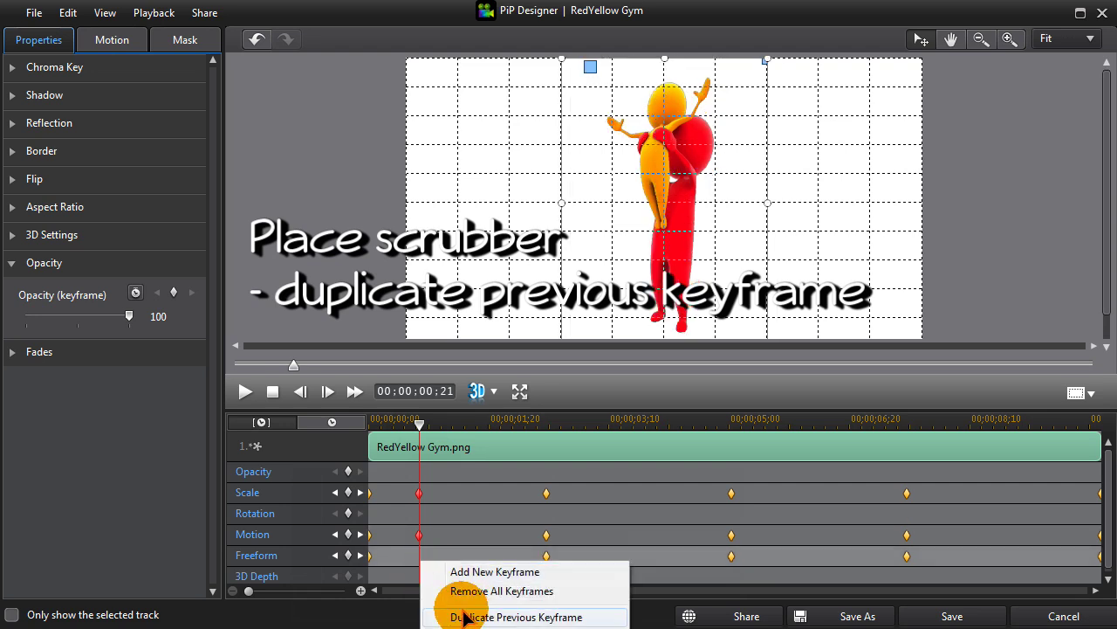
click(463, 618)
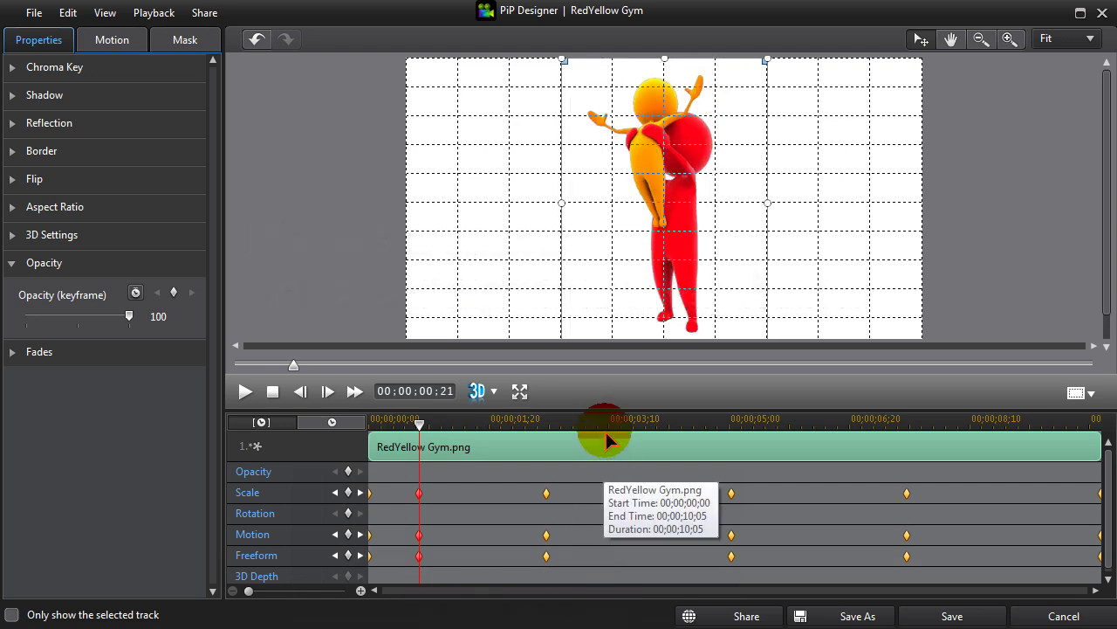
- Duplicate the previous Scale, Motion and Freeform keyframes at 00:00:03:08
click(606, 473)
right_click(604, 497)
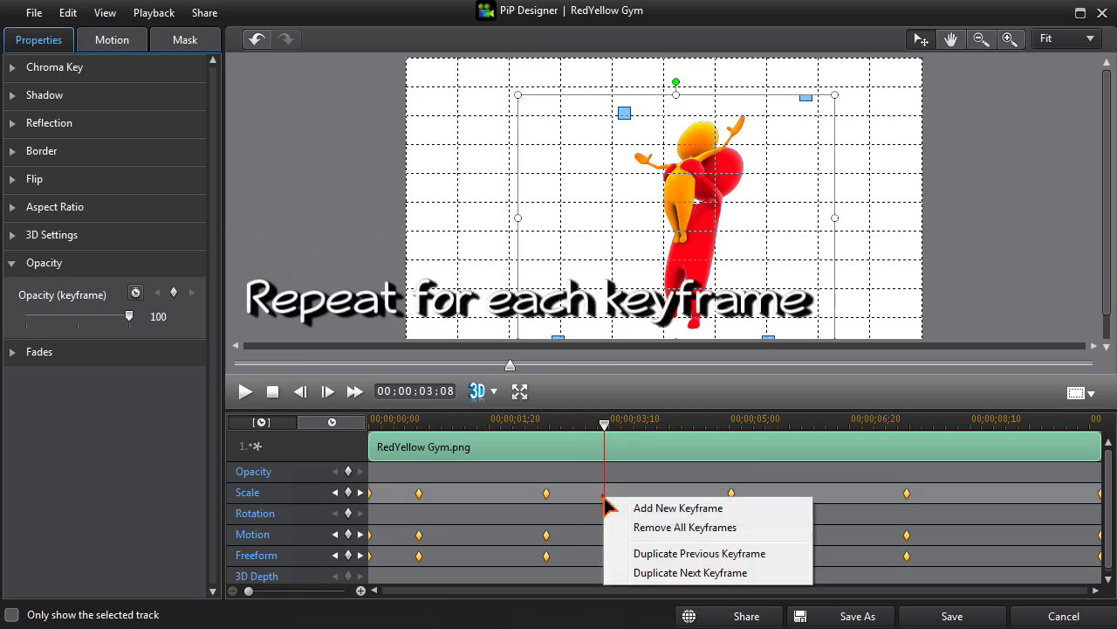
click(642, 553)
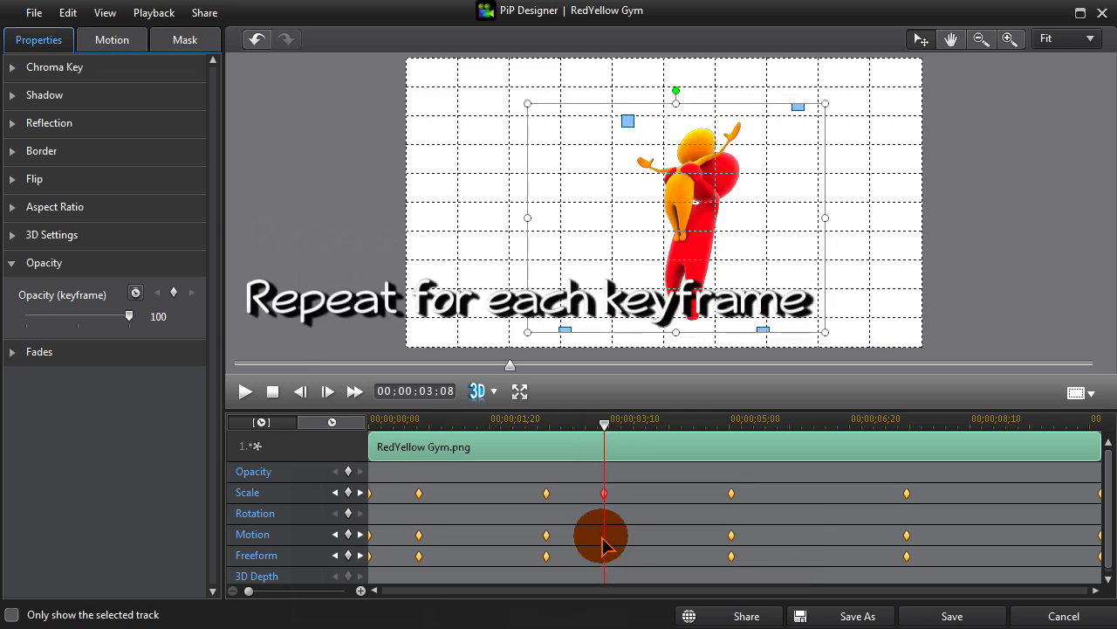
right_click(603, 536)
click(648, 595)
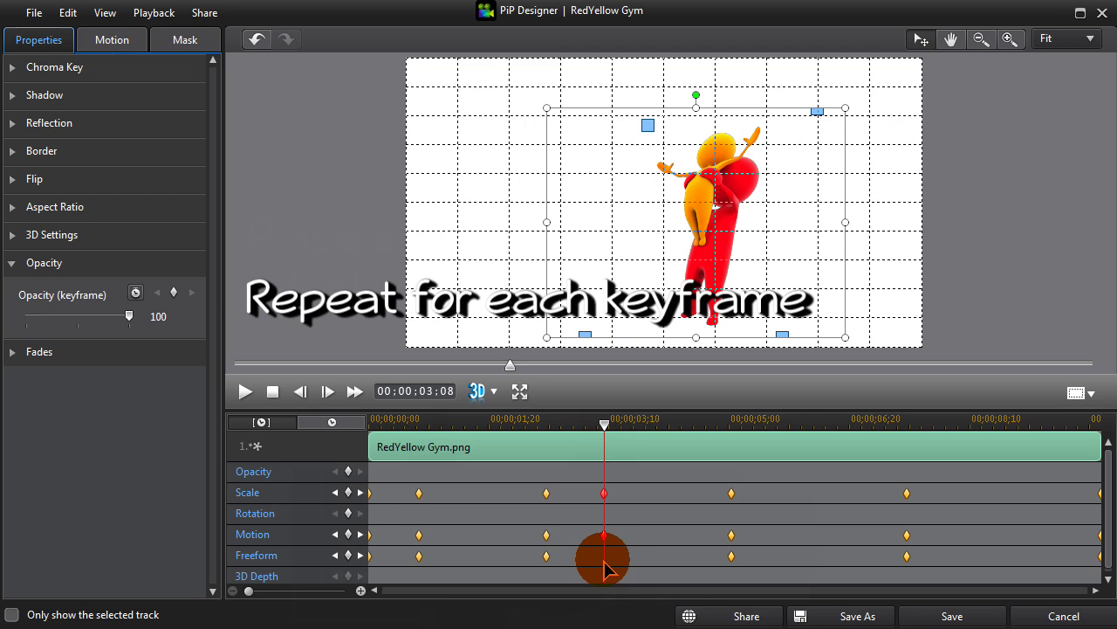
right_click(609, 569)
click(648, 617)
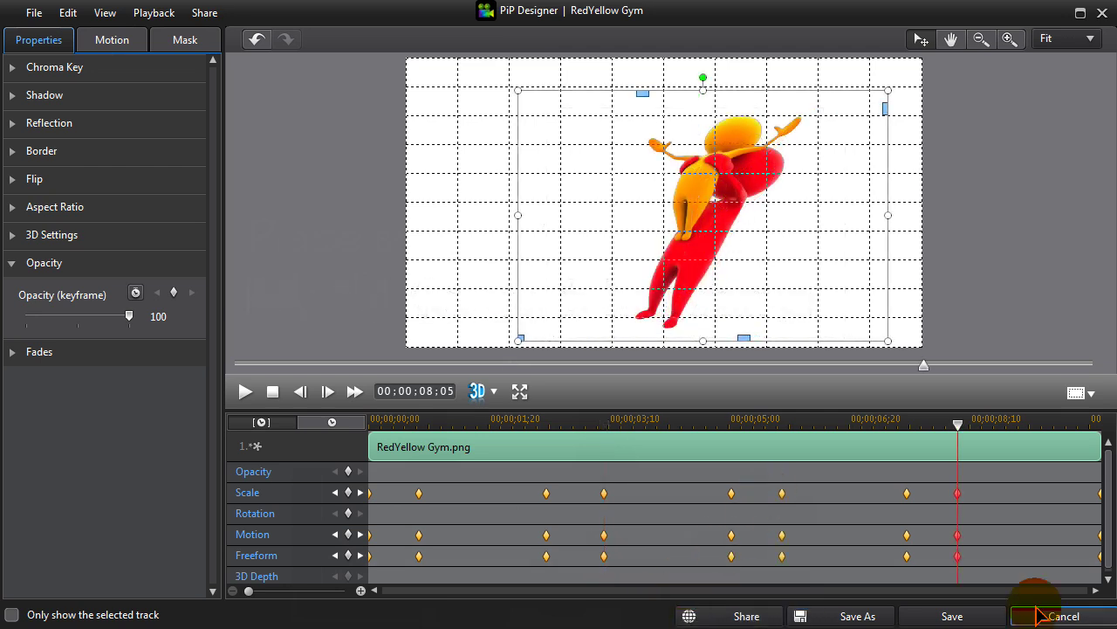
- Duplicate the next Scale, Motion and Freeform keyframes at 00:00:09:10
click(1040, 423)
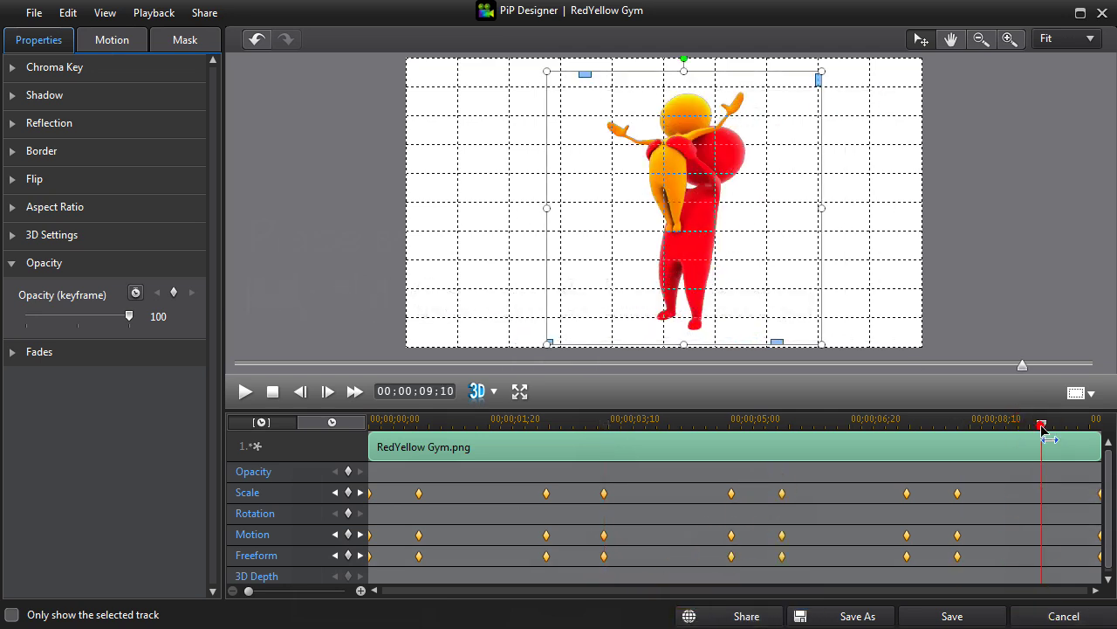
right_click(1042, 503)
click(1092, 574)
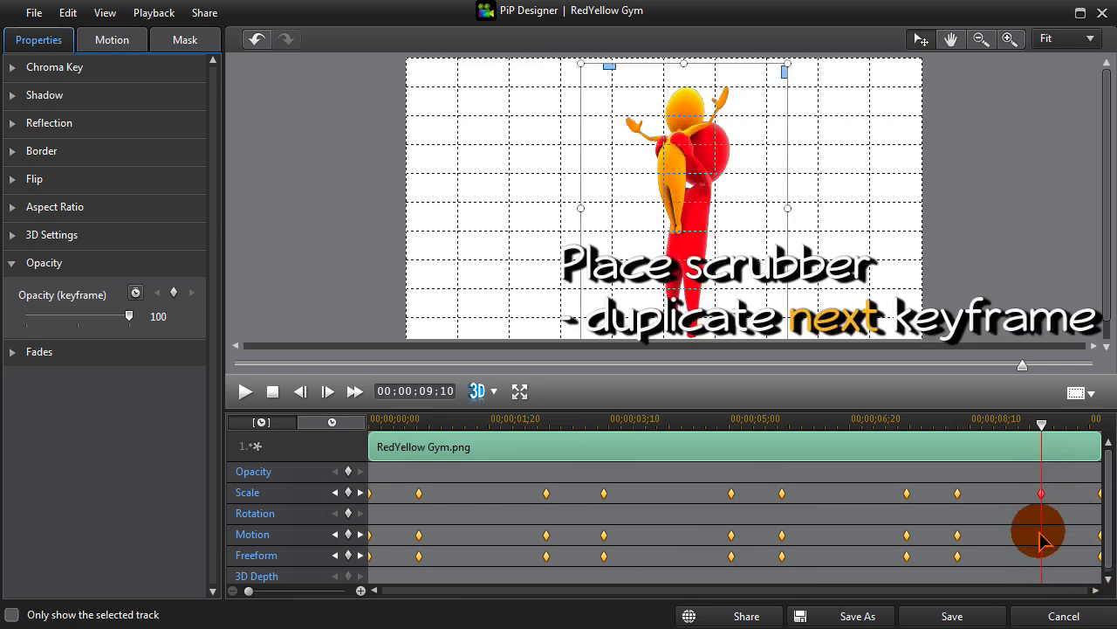
right_click(1042, 537)
click(1086, 613)
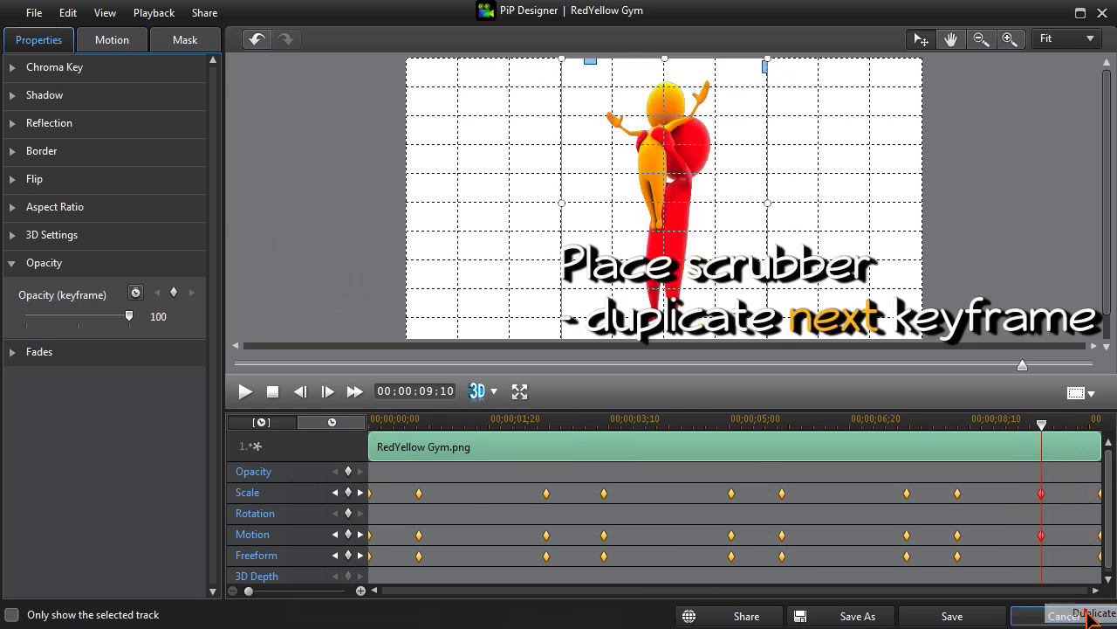
right_click(1043, 556)
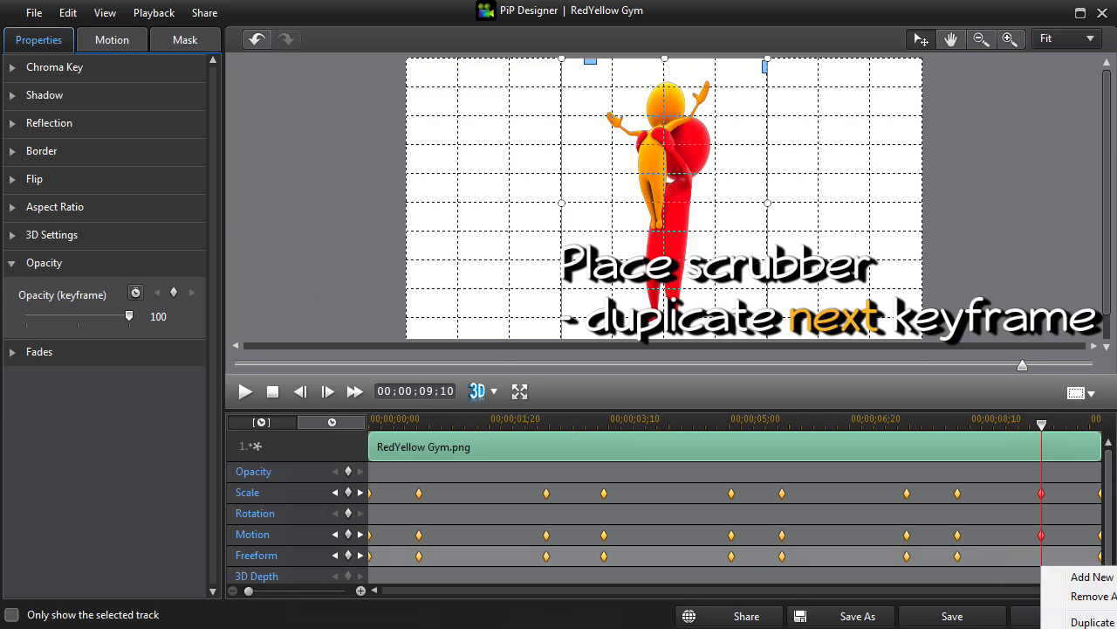
click(1091, 622)
- Save the keyframe changes and play the stop-start figure animation in the preview, then stop it
click(953, 615)
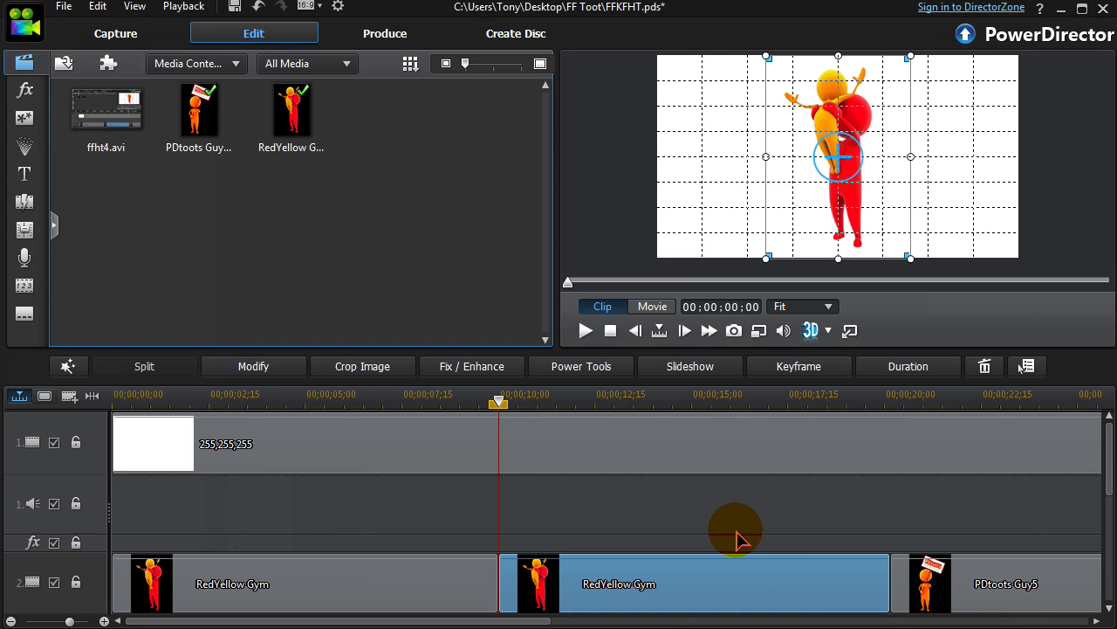
click(585, 330)
click(584, 331)
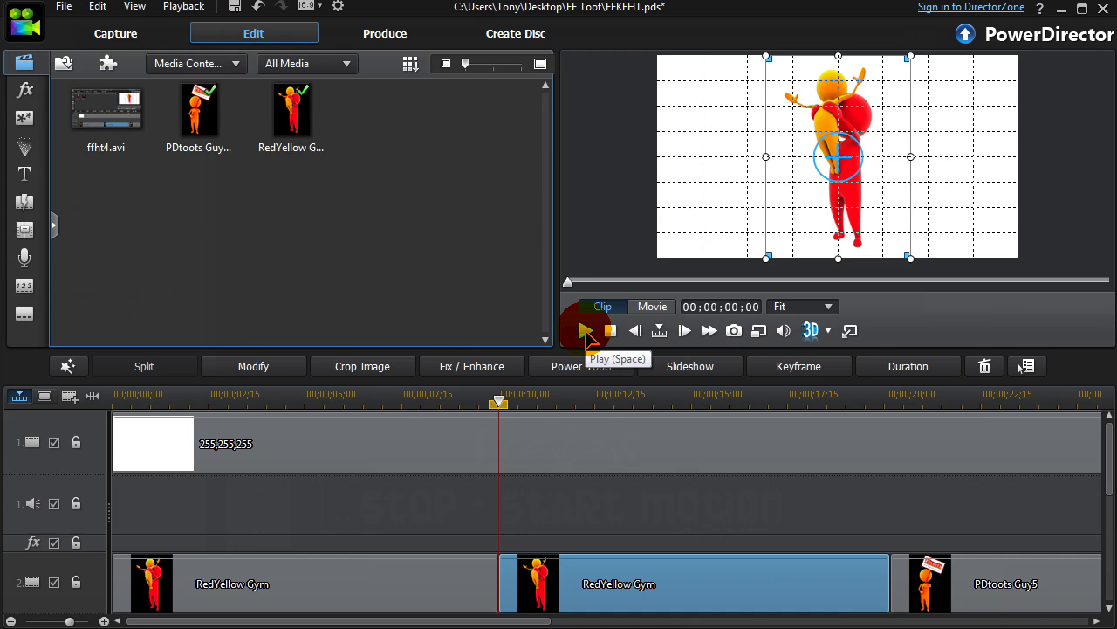
click(586, 331)
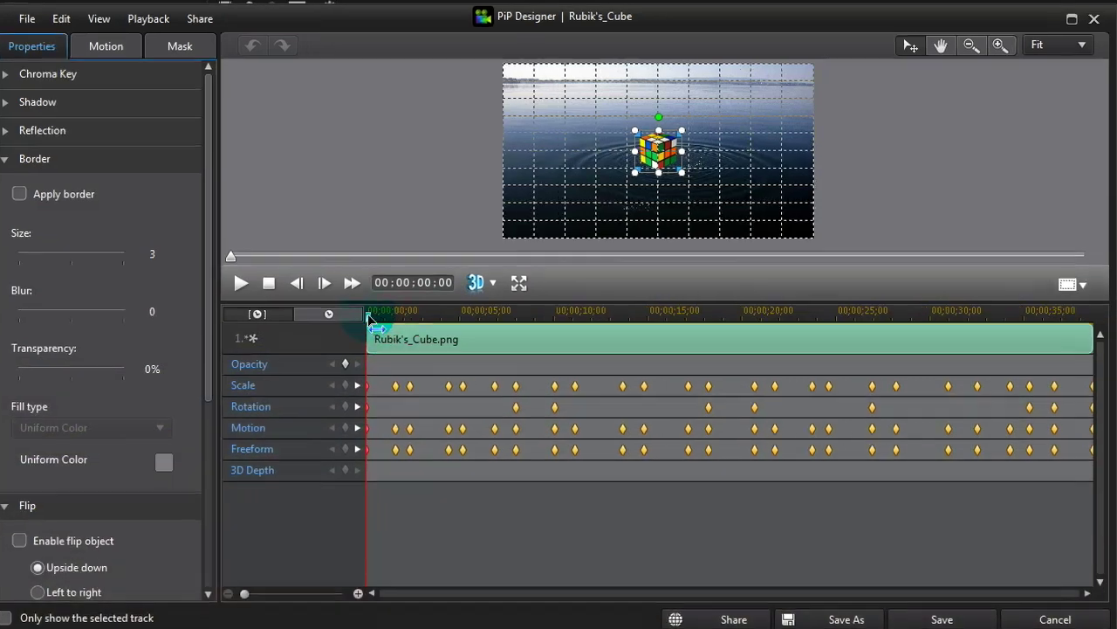
- Scrub the Rubik's_Cube animation forward through 00:00:10:03 to 00:00:23:17
drag(369, 318, 561, 336)
drag(439, 405, 1105, 447)
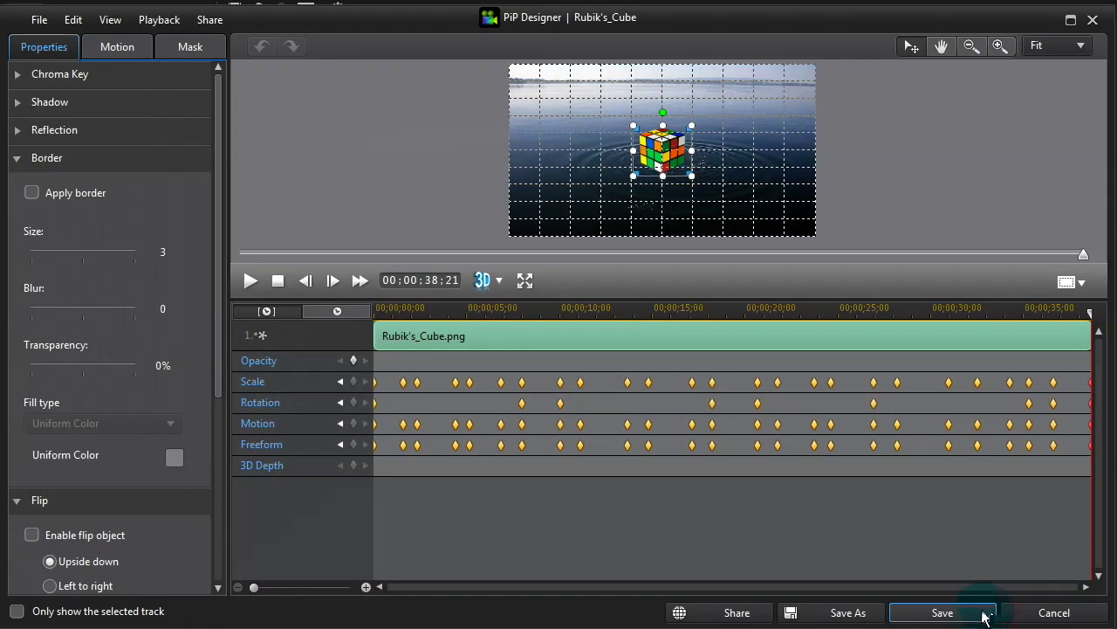
- Save the cube's PiP edits and show its Clip Attributes keyframes down to the Rotation row
click(982, 612)
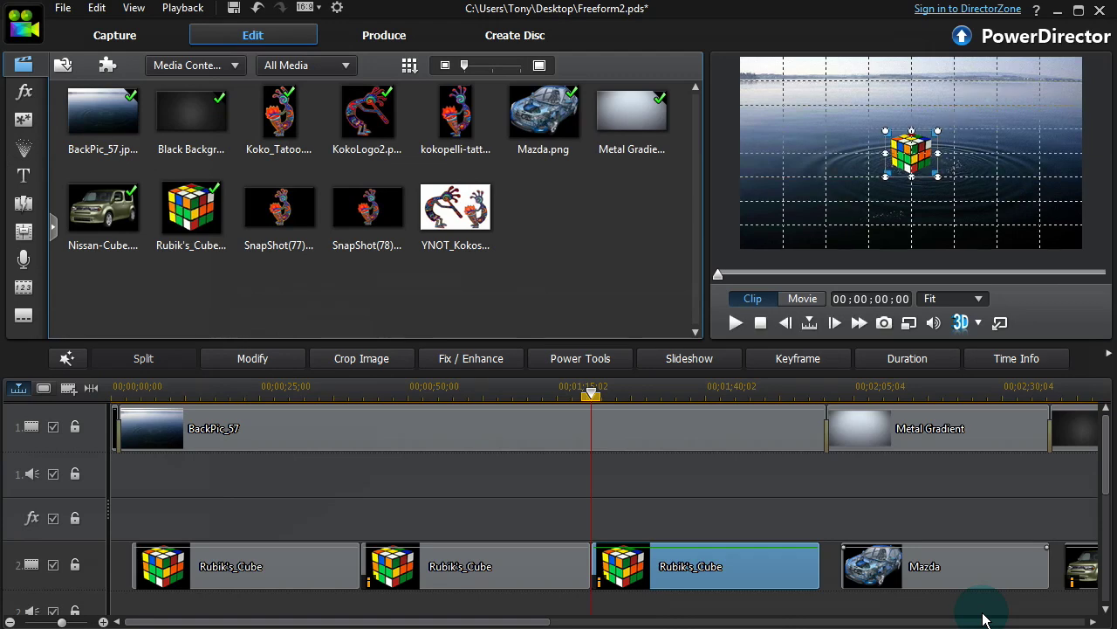
click(812, 365)
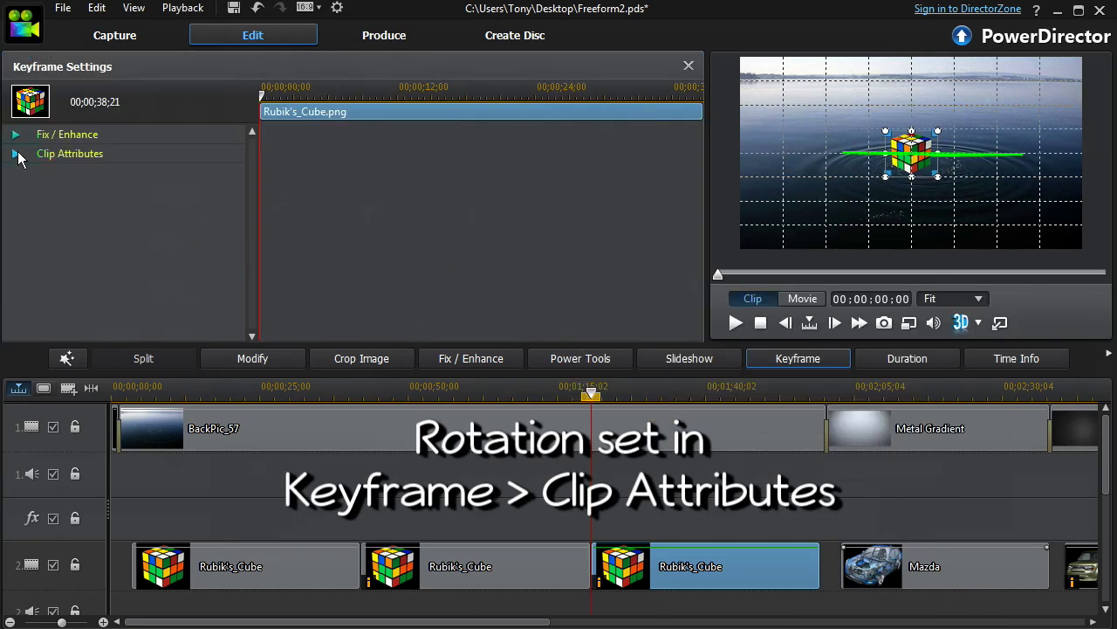
click(16, 153)
drag(256, 195, 266, 227)
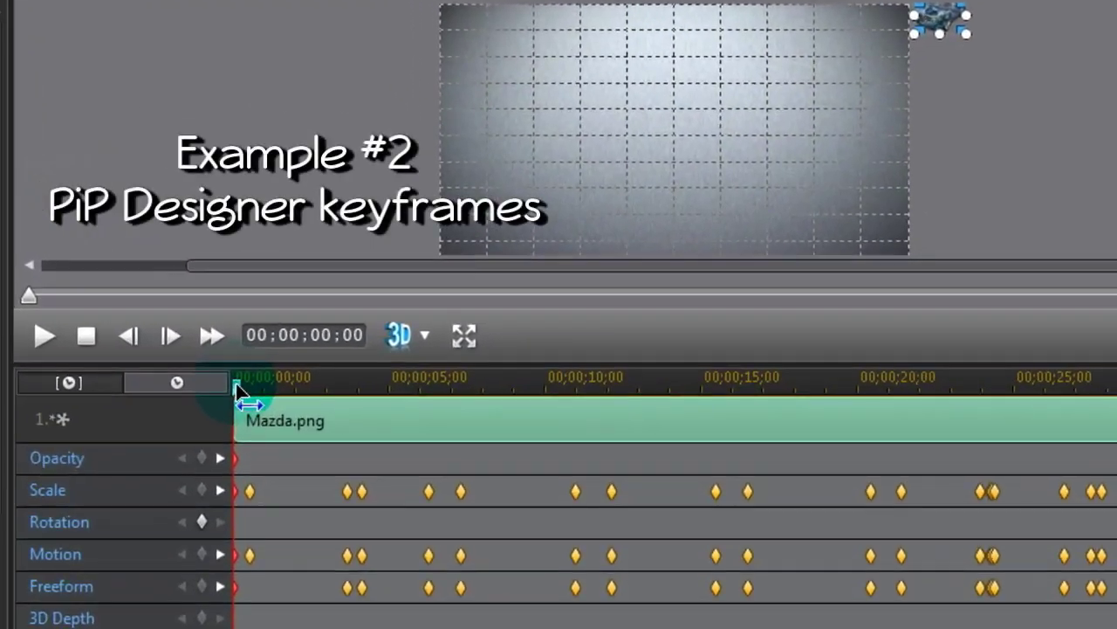
- Scrub the Nissan-Cube car clip forward to about 00:00:03:18
drag(236, 384, 1101, 537)
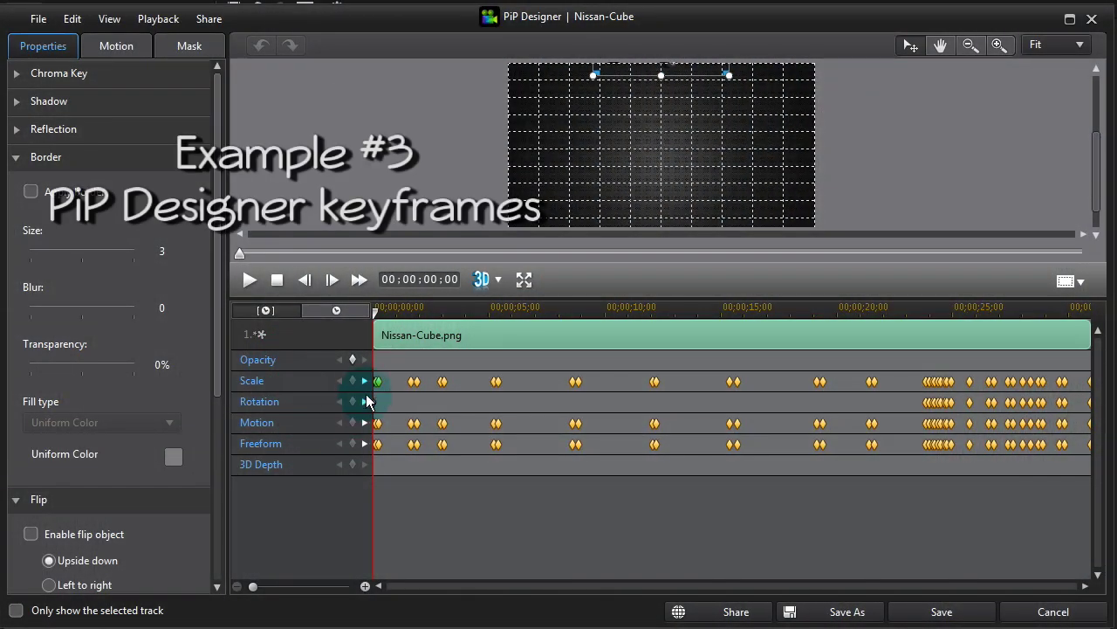
- Step through the car's Scale keyframes one after another
click(365, 381)
click(365, 381)
click(365, 382)
click(365, 382)
click(365, 382)
click(365, 382)
click(365, 381)
click(365, 382)
click(365, 381)
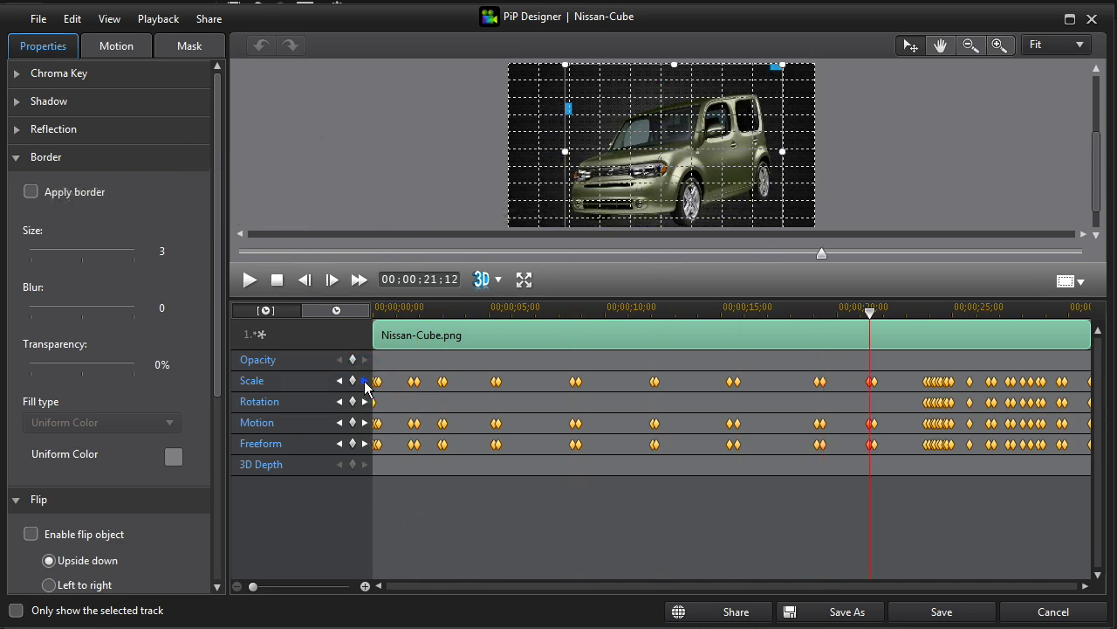
click(364, 382)
click(365, 381)
click(365, 381)
click(365, 381)
click(365, 381)
click(365, 381)
click(365, 382)
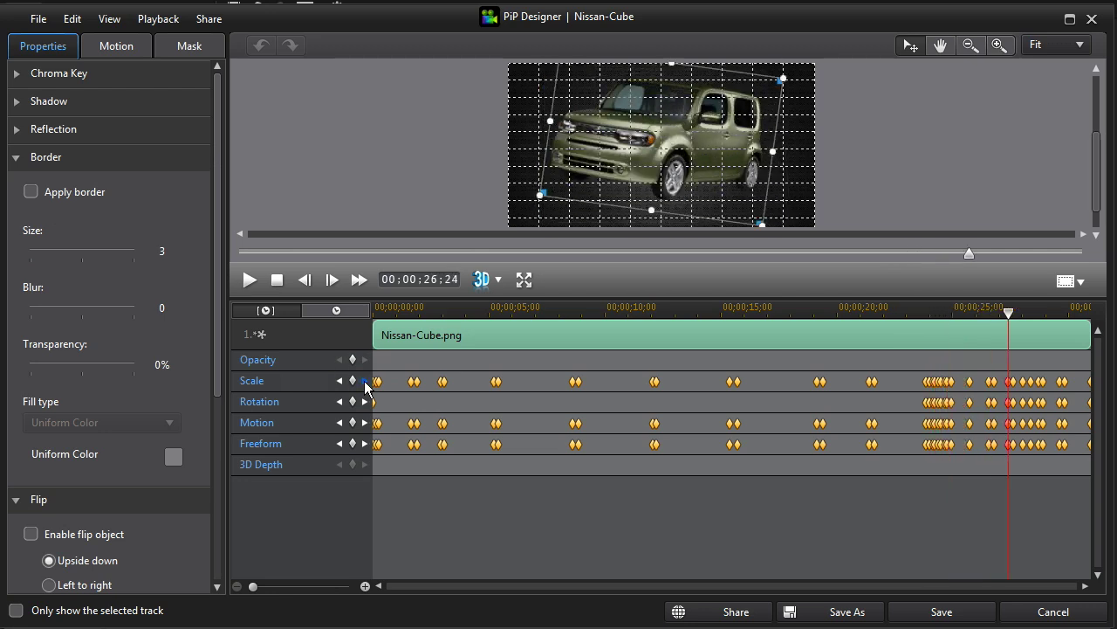
click(365, 382)
click(365, 382)
click(365, 382)
click(365, 382)
click(365, 381)
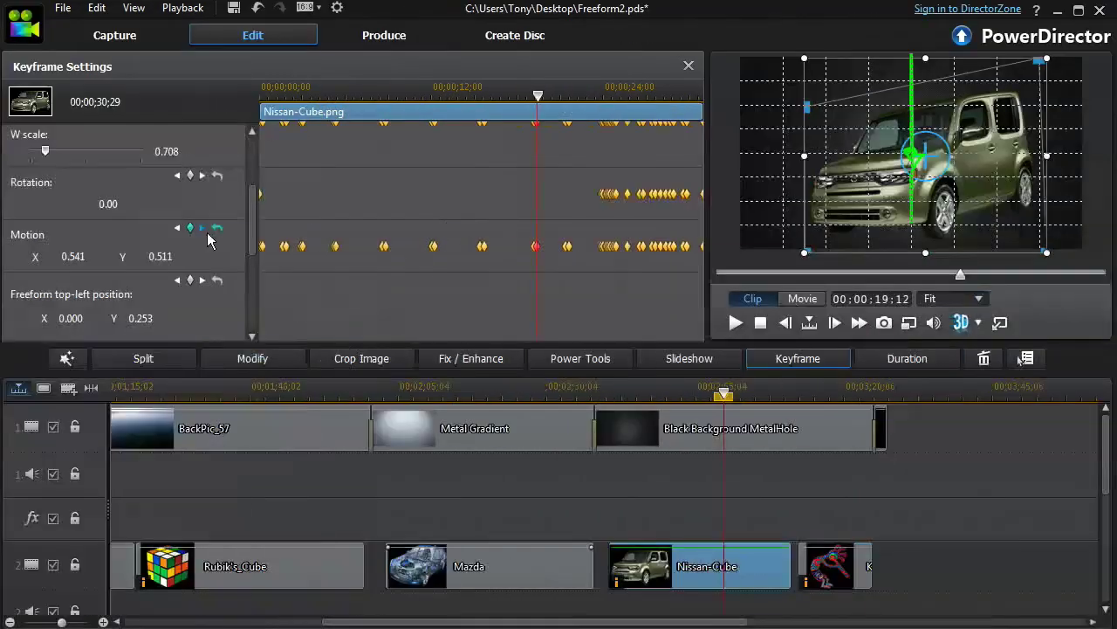
- Step through the car's Motion keyframes in Clip Attributes, reaching Rotation 5.00 and W scale 0.758
click(203, 228)
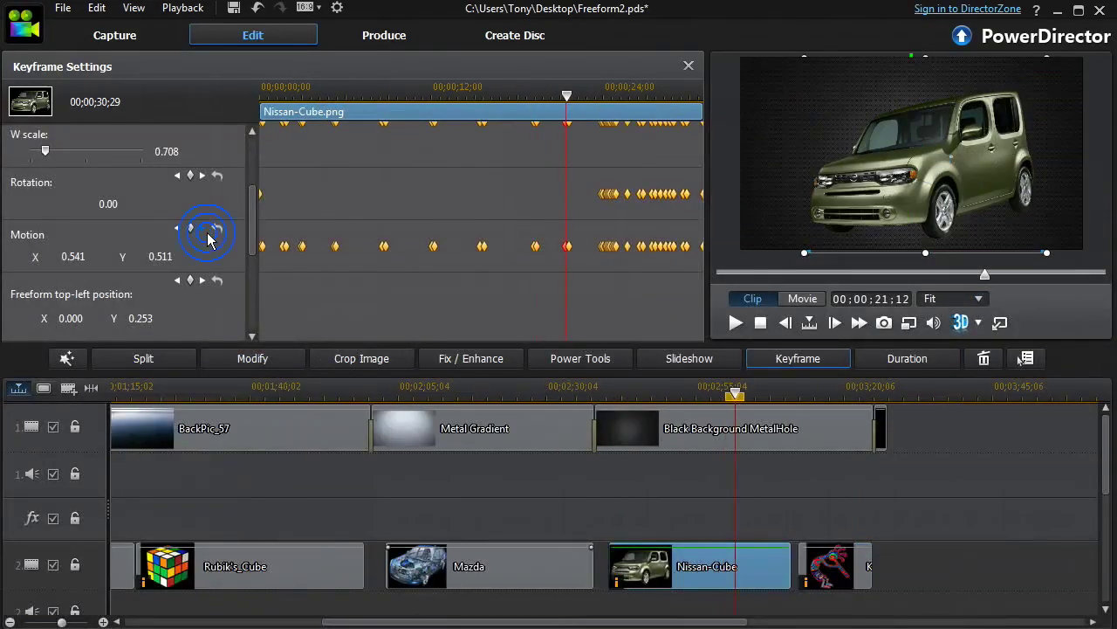
click(206, 234)
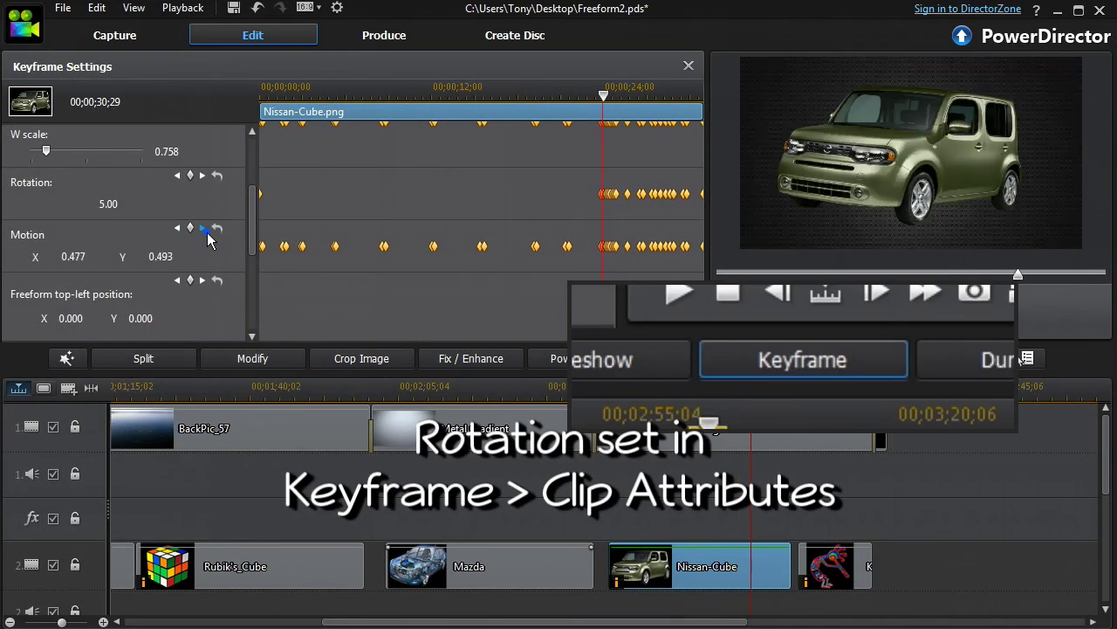
click(207, 234)
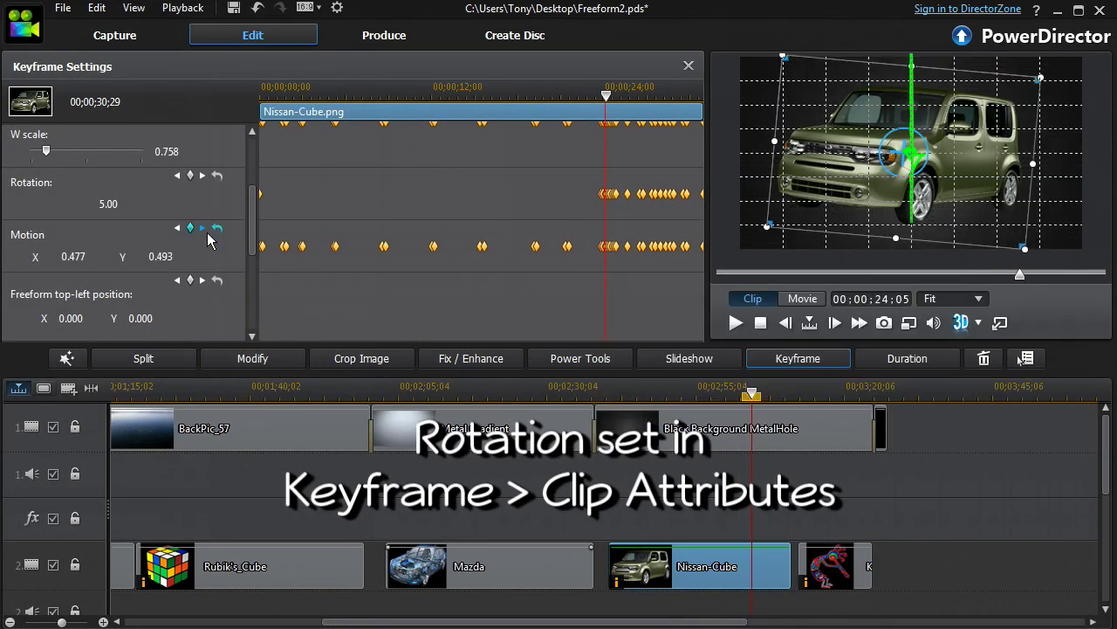